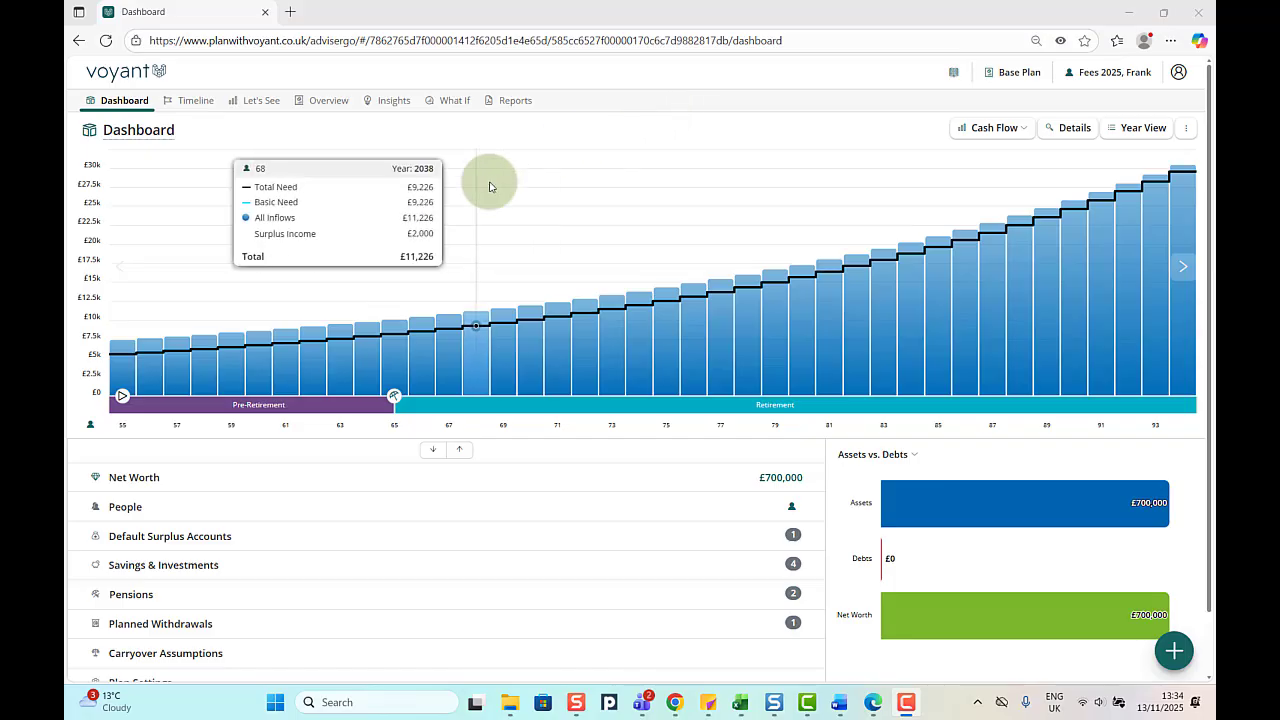
- Review the default product fees and ongoing advice fees in the plan settings, leaving them as they are, and return to the dashboard
scroll(315, 585, "down", 2)
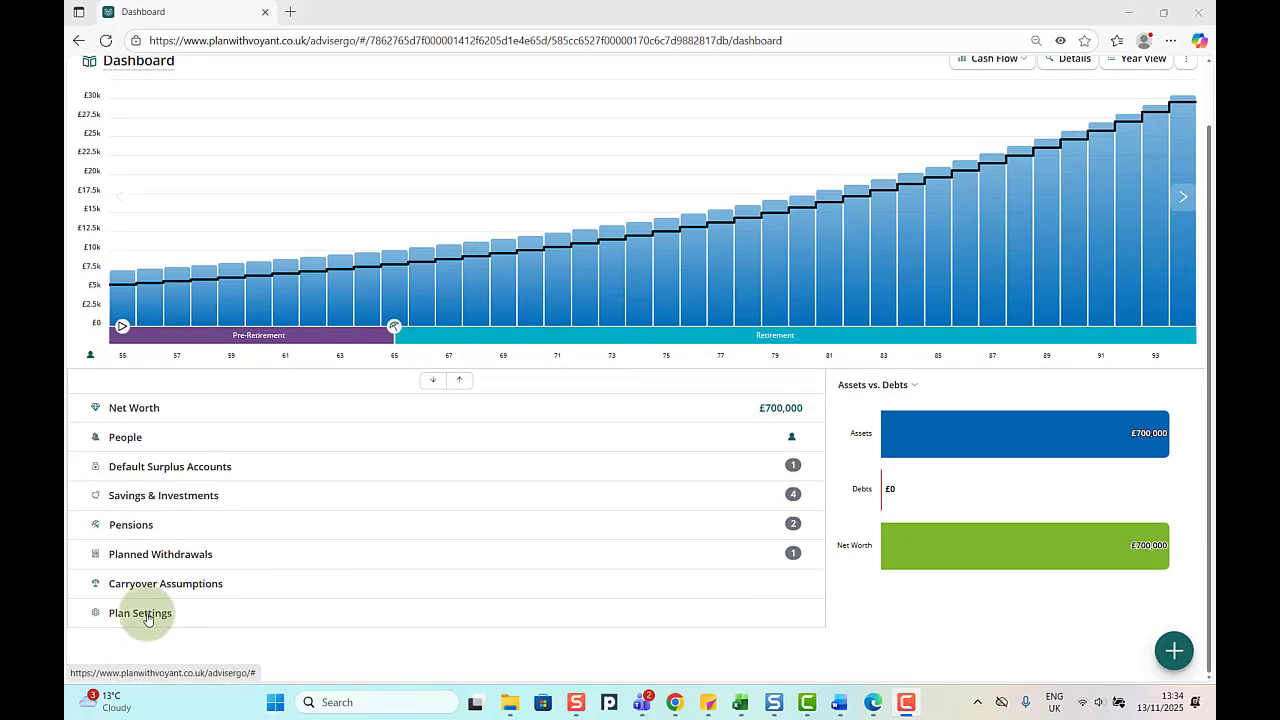
left_click(140, 613)
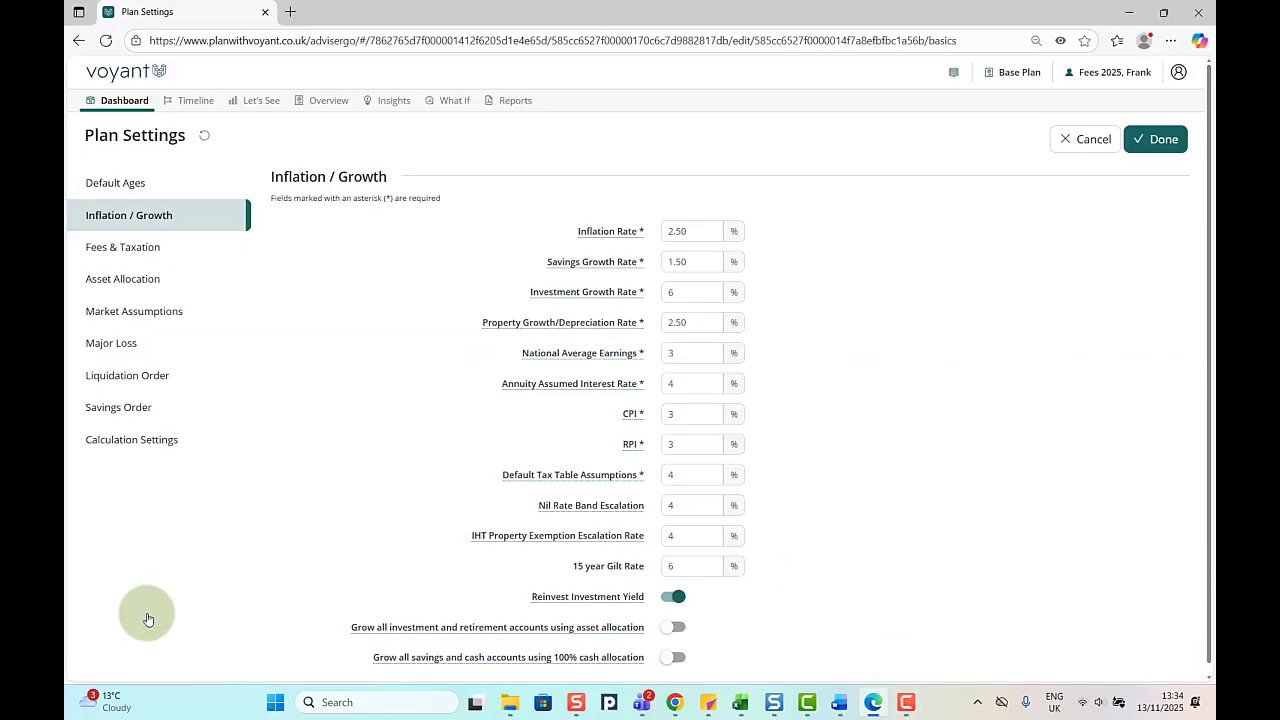
left_click(127, 256)
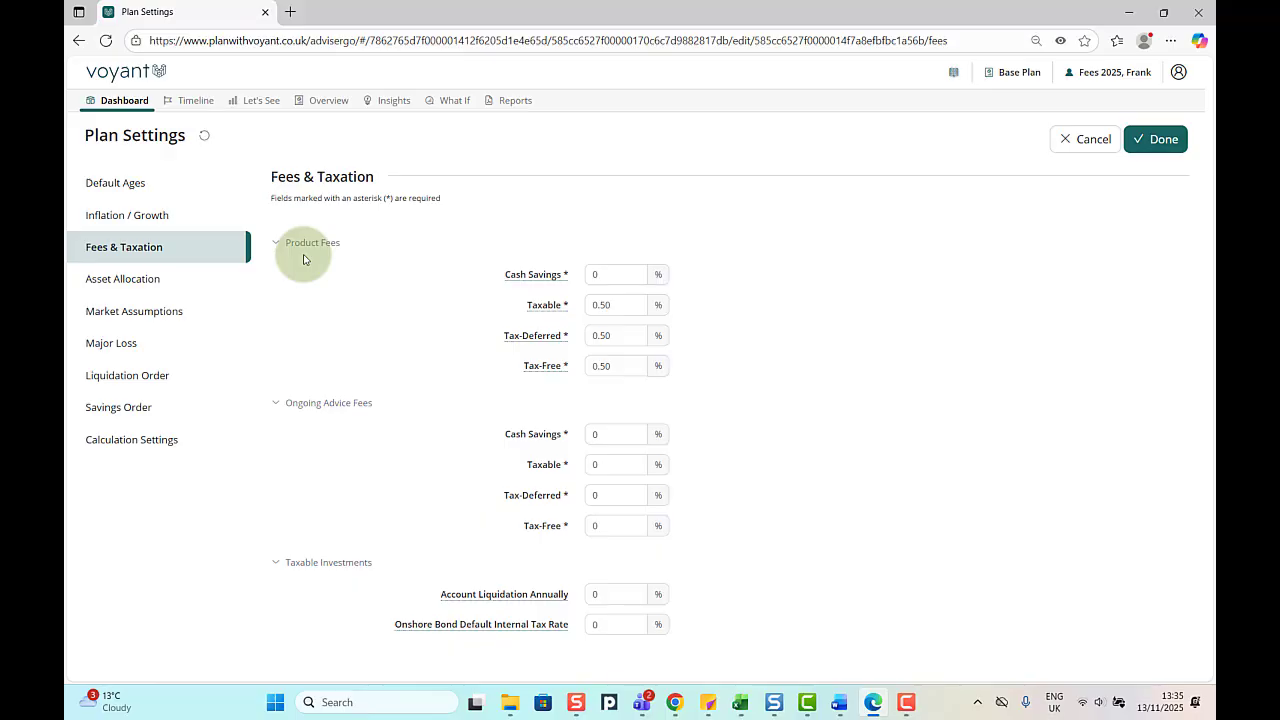
left_click(115, 102)
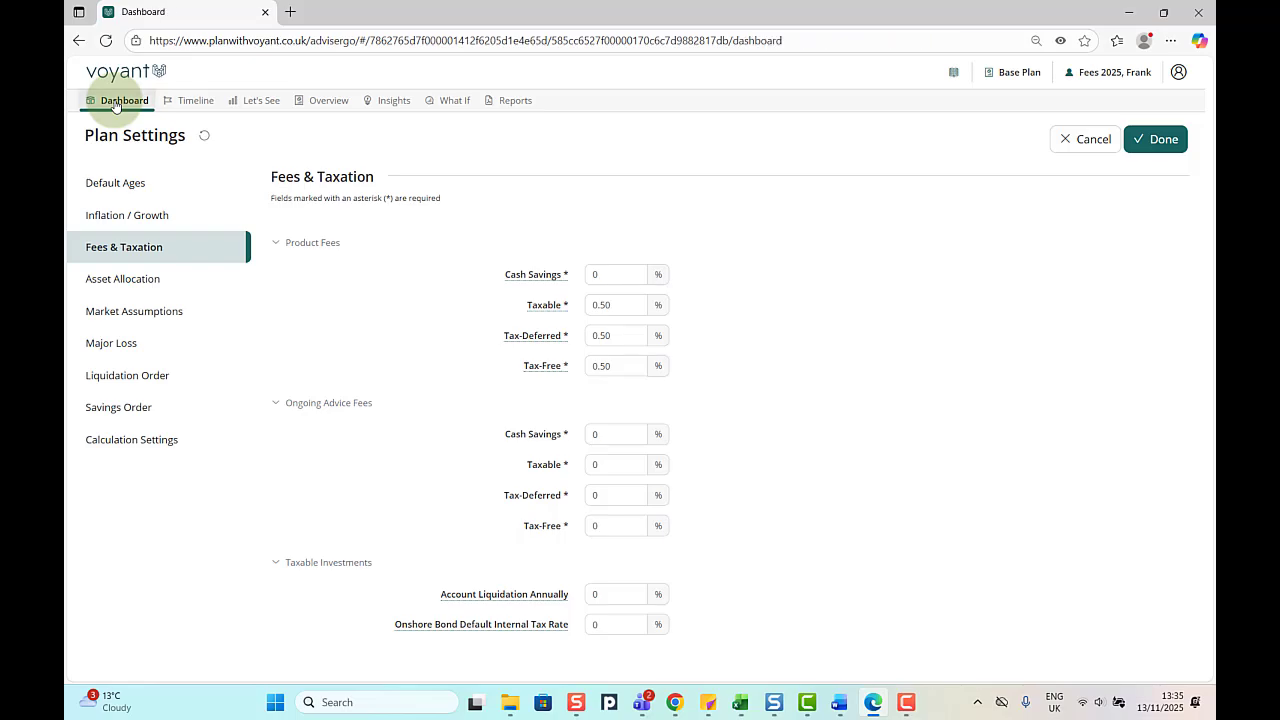
- Expand the Savings & Investments and Pensions lists on the dashboard to show the individual accounts
scroll(200, 400, "down", 1)
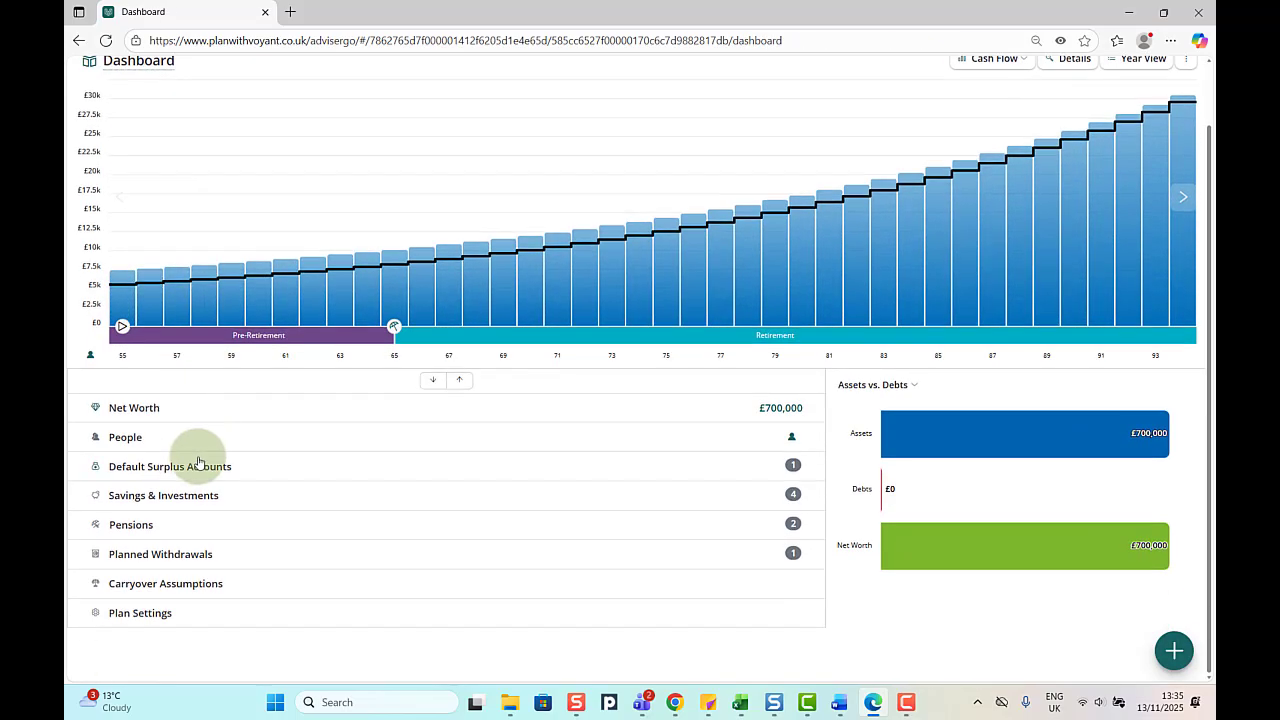
left_click(180, 496)
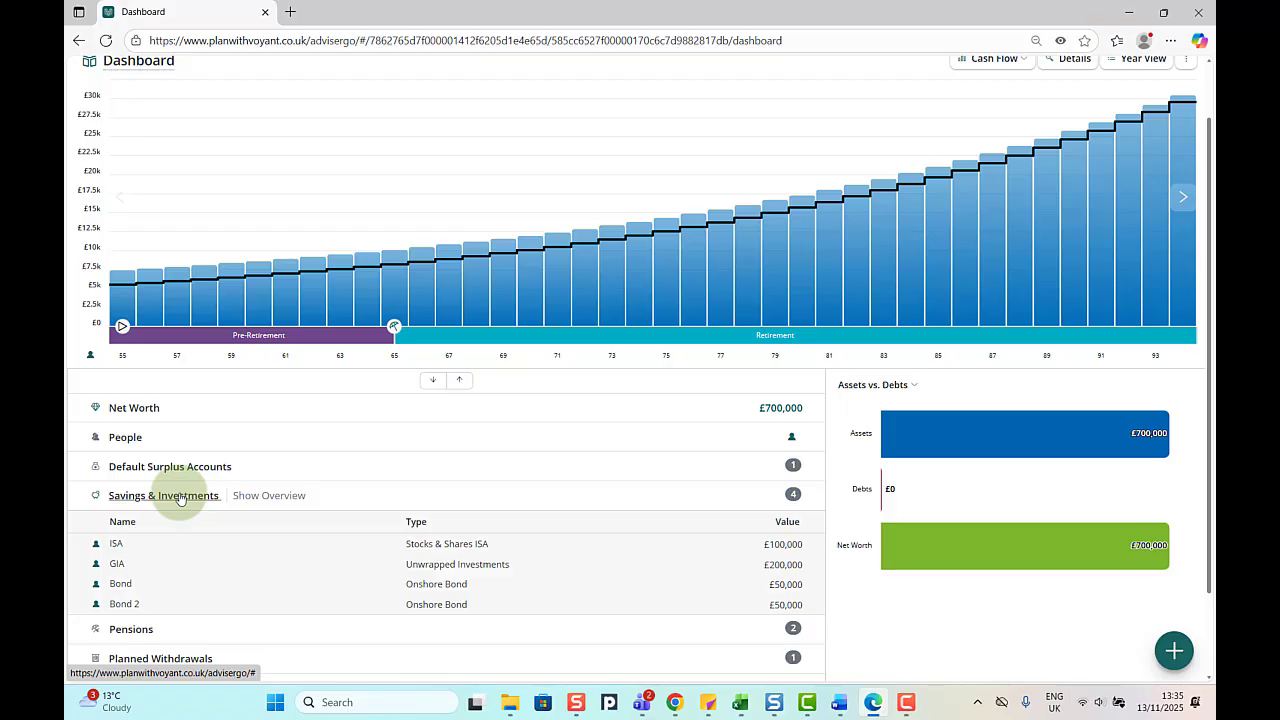
scroll(160, 575, "down", 1)
left_click(150, 556)
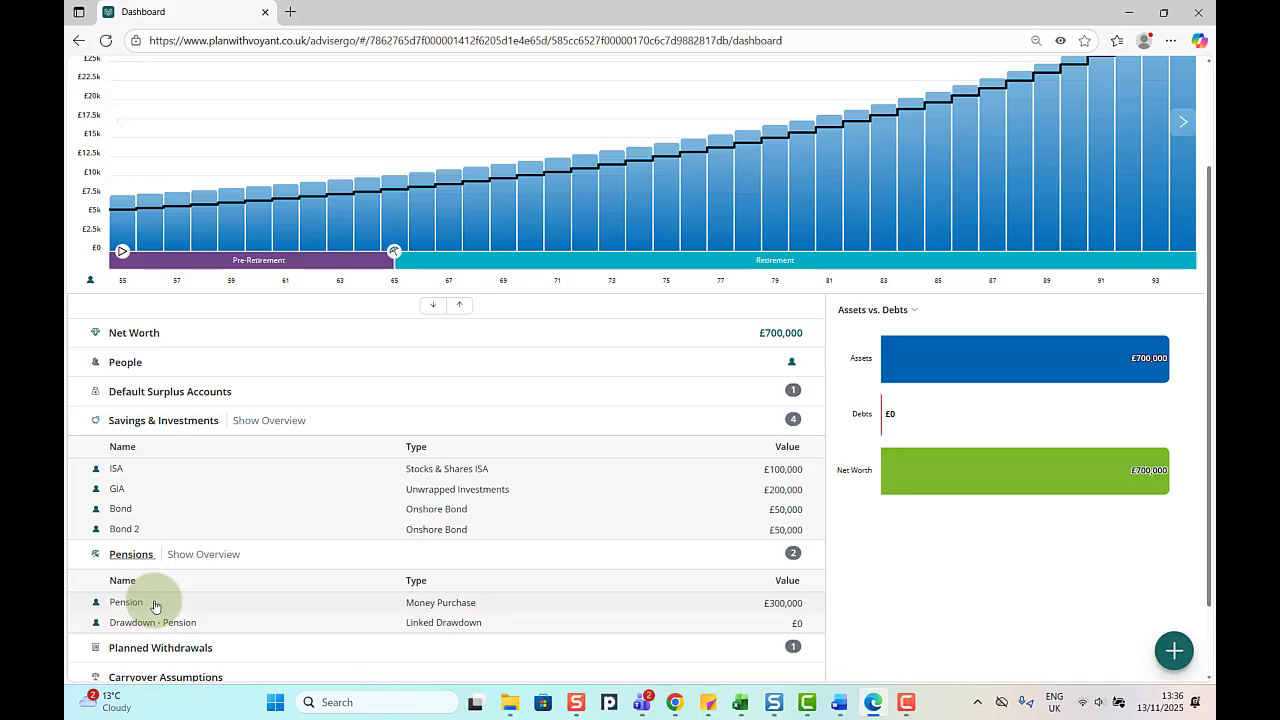
- Review the ISA account's basic details, growth rate and fee settings, and leave the account without saving changes
left_click(130, 470)
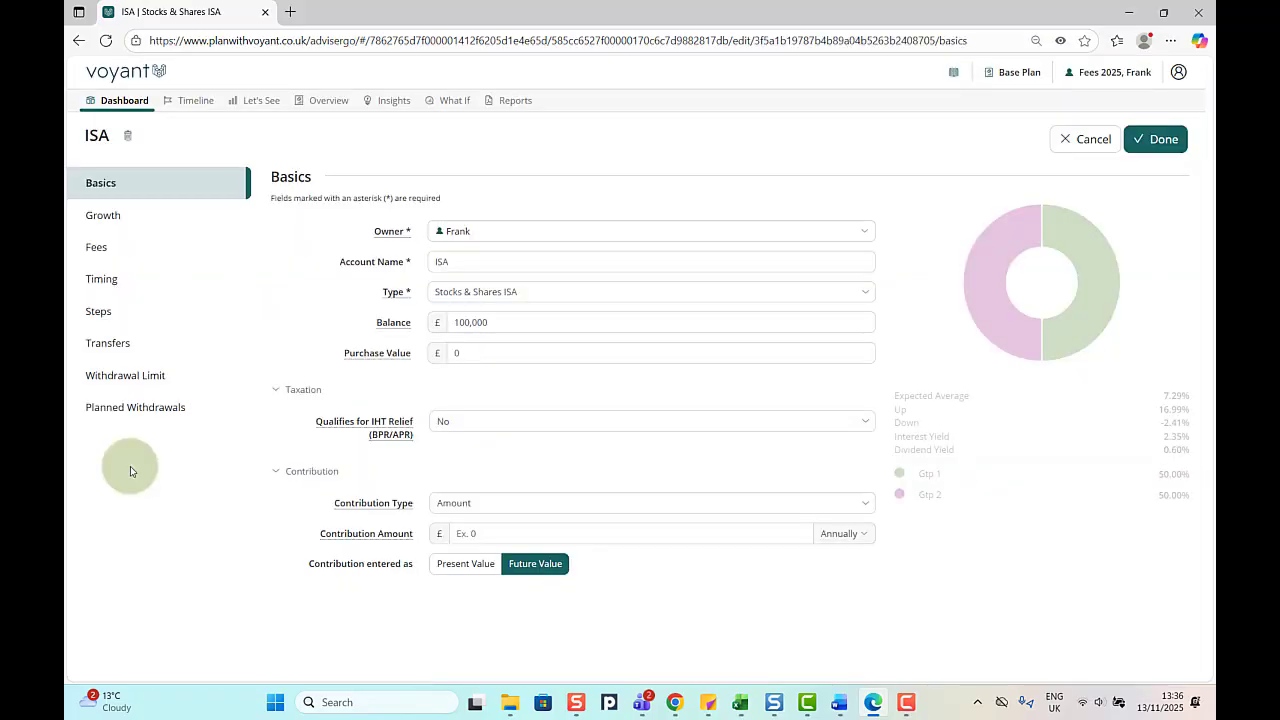
left_click(96, 247)
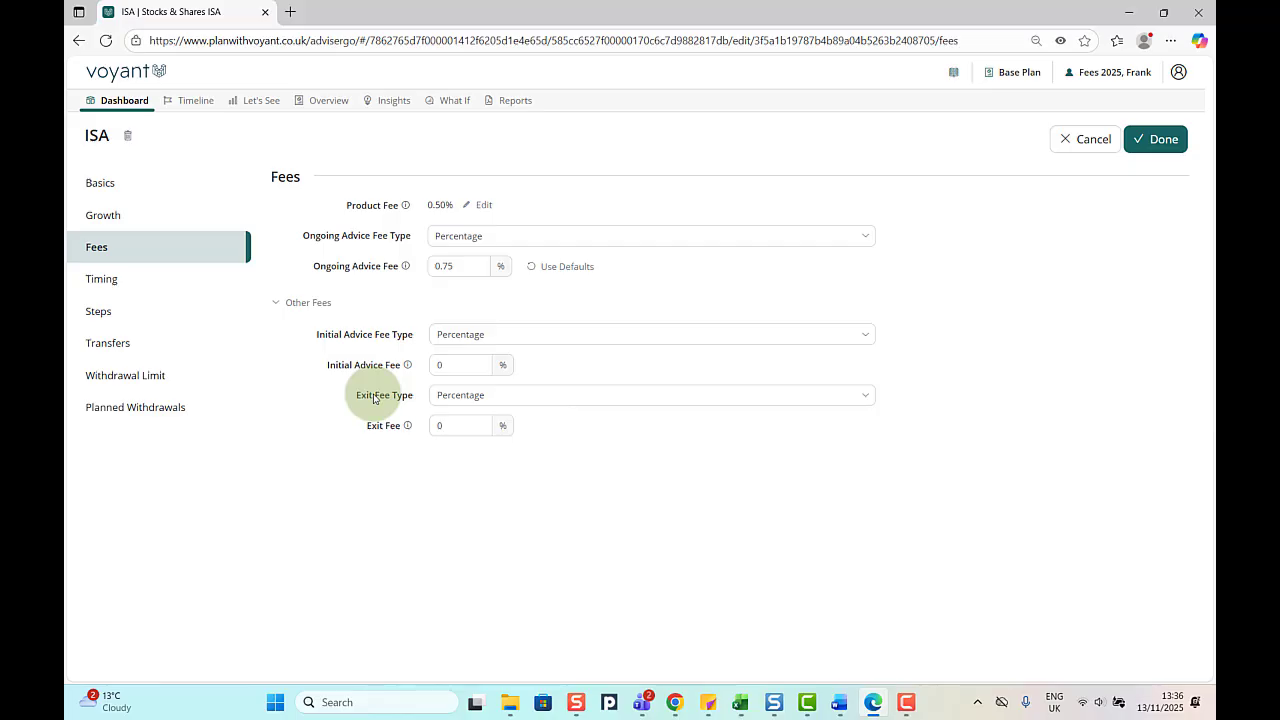
left_click(111, 184)
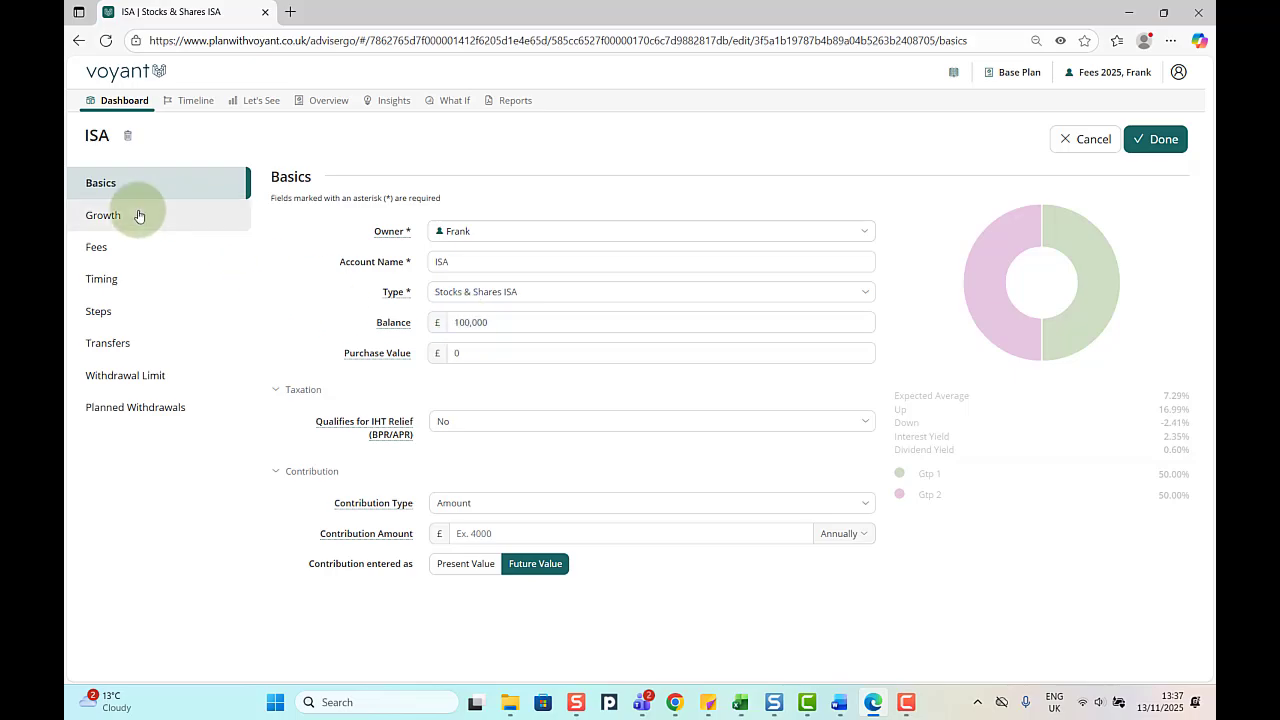
left_click(105, 214)
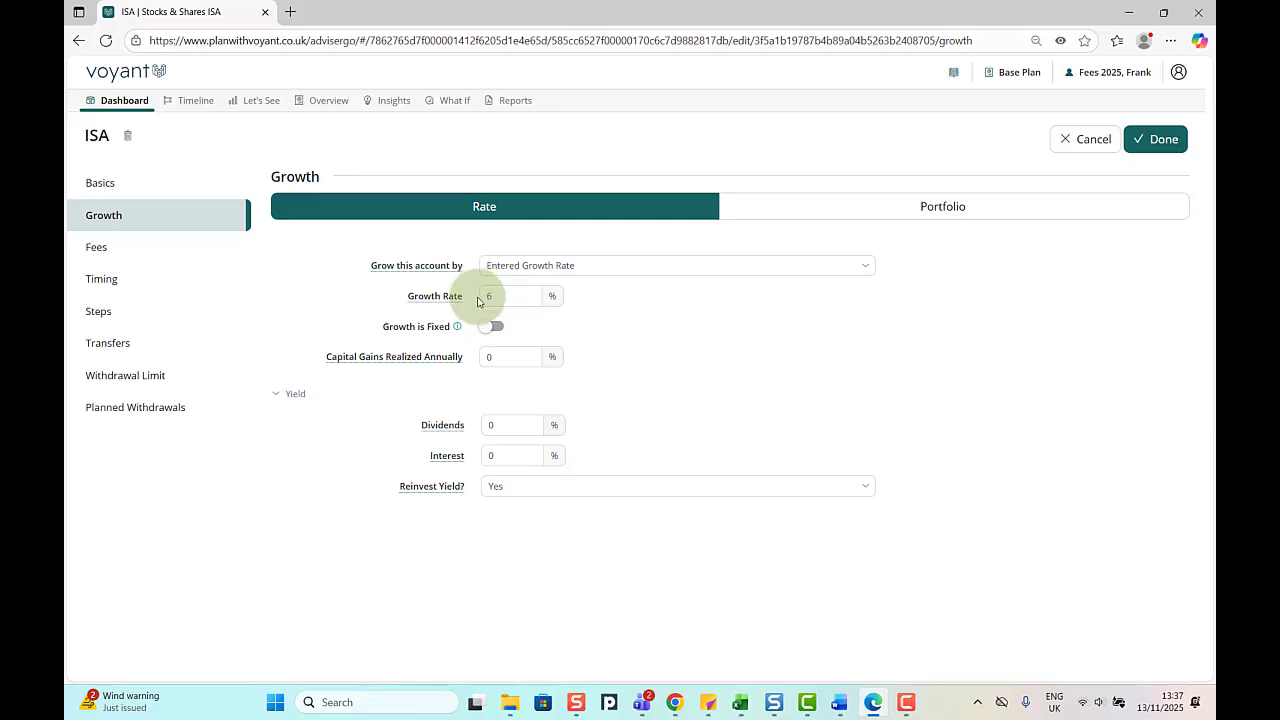
left_click(115, 254)
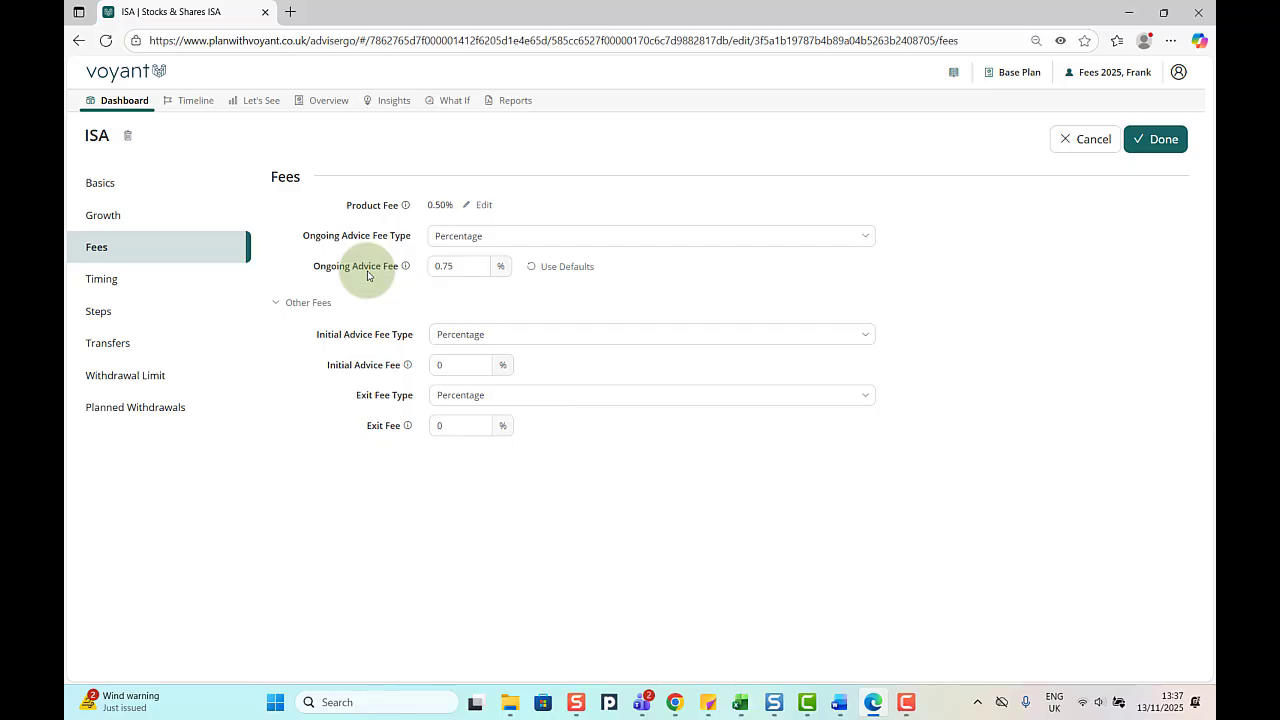
left_click(1072, 138)
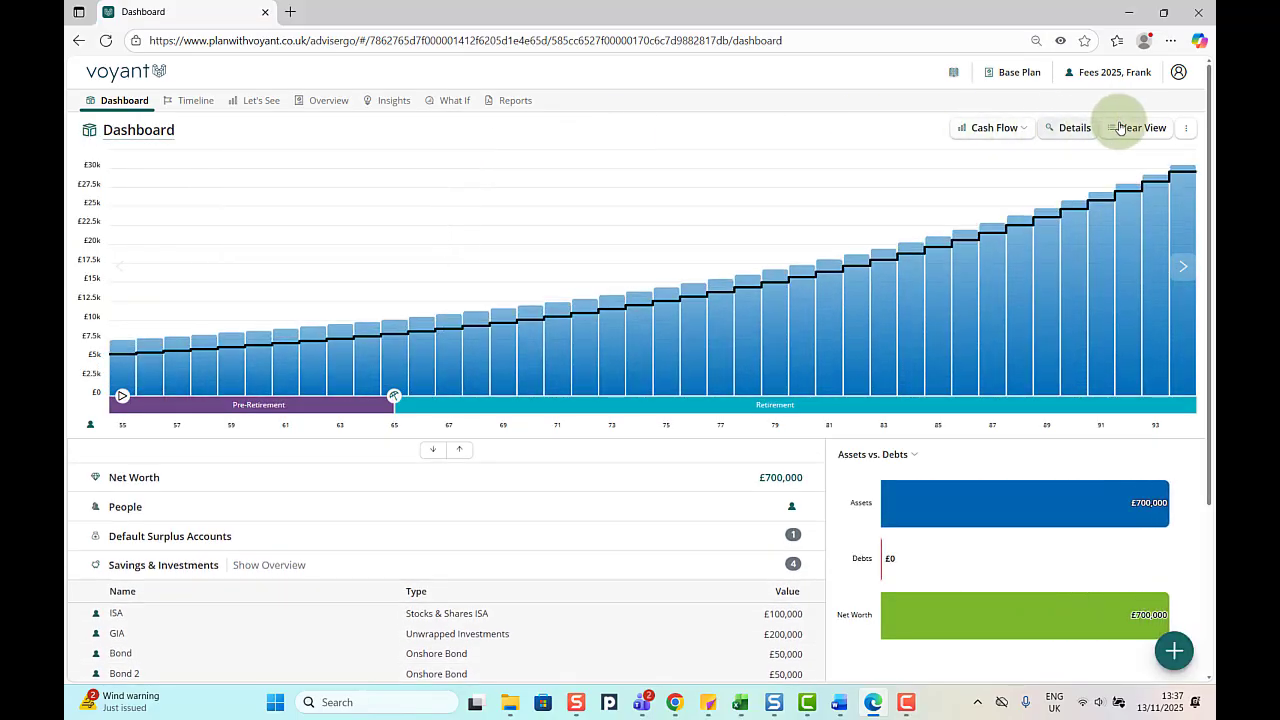
- Examine the ISA's growth, fee and withdrawal breakdown among the 2025 investments in the Year View
left_click(1136, 129)
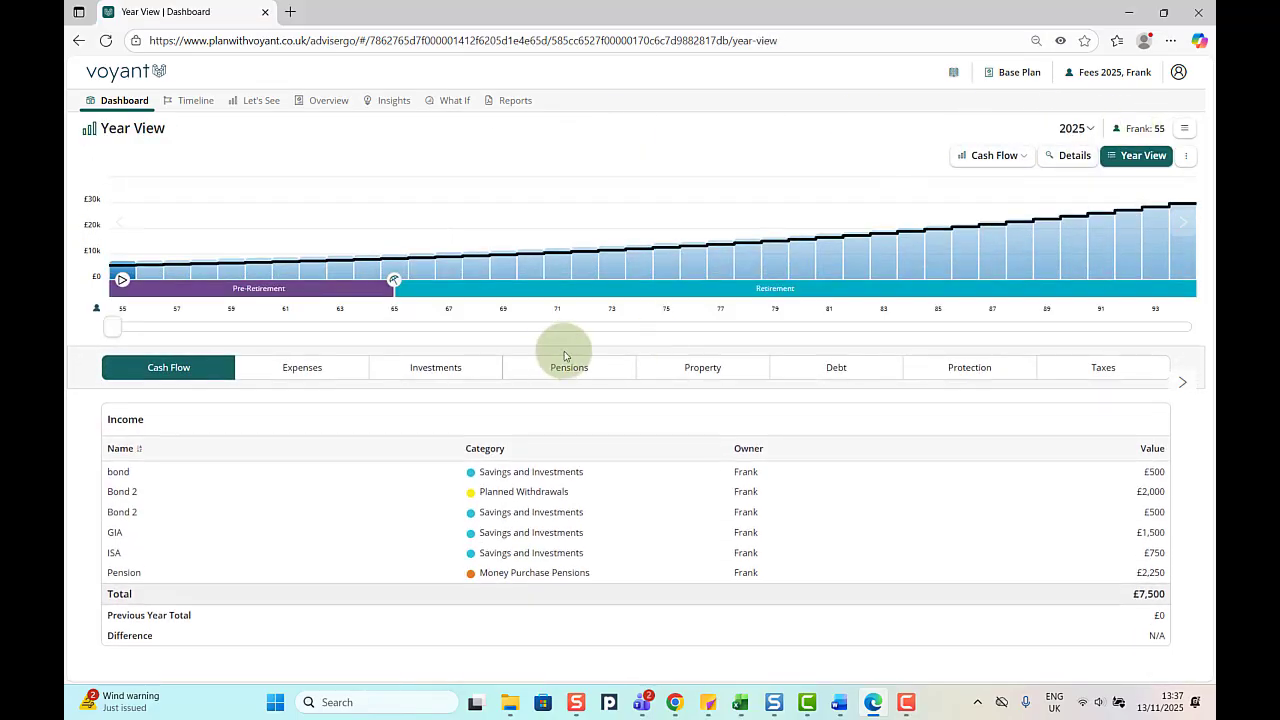
left_click(450, 370)
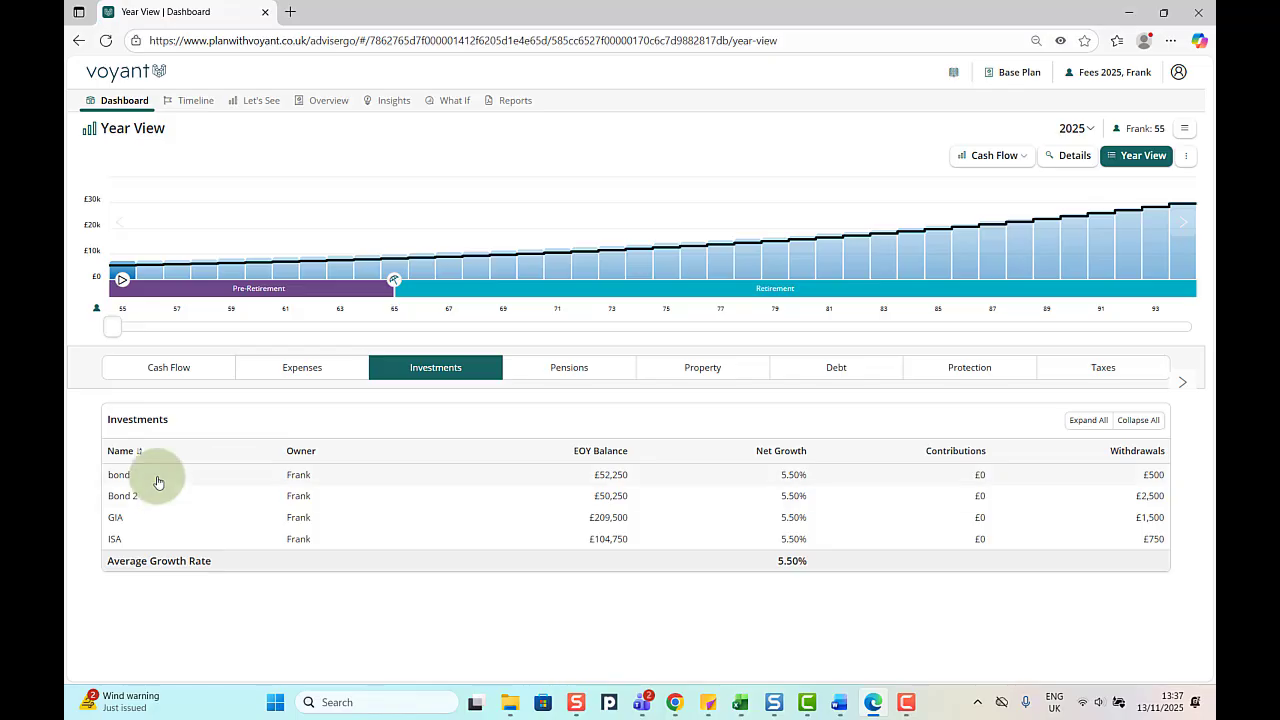
left_click(156, 539)
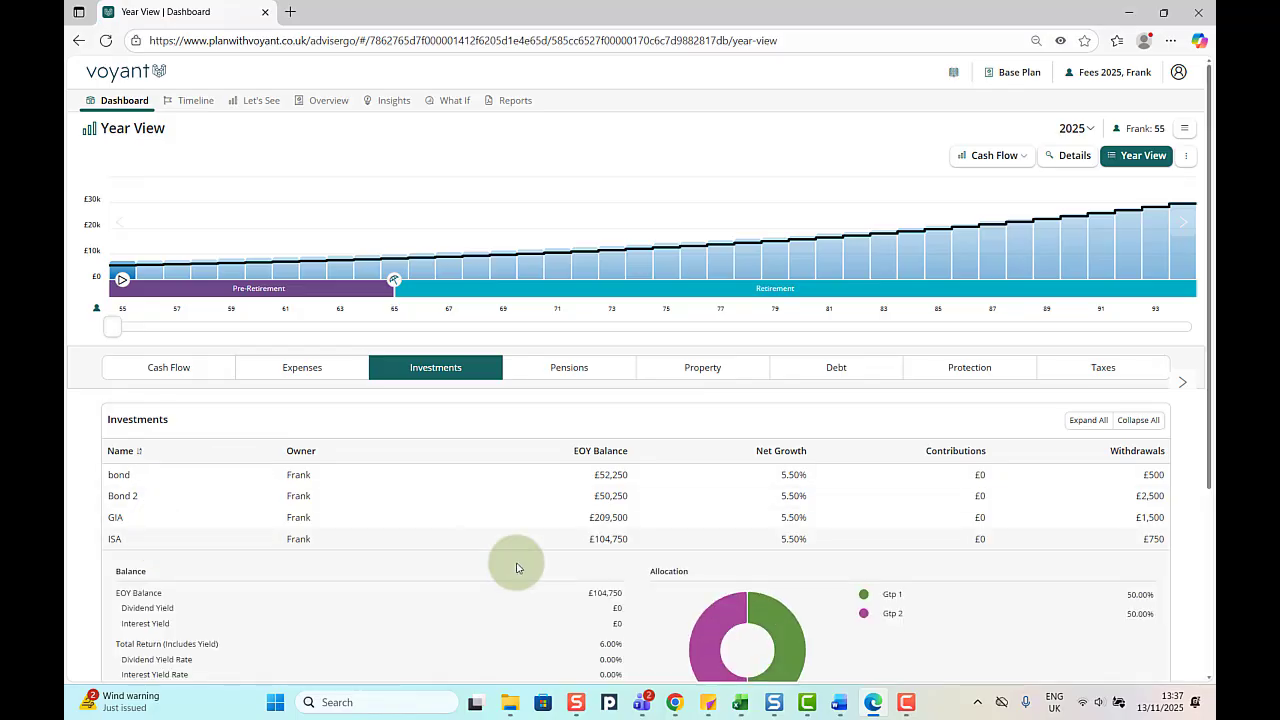
scroll(732, 550, "down", 2)
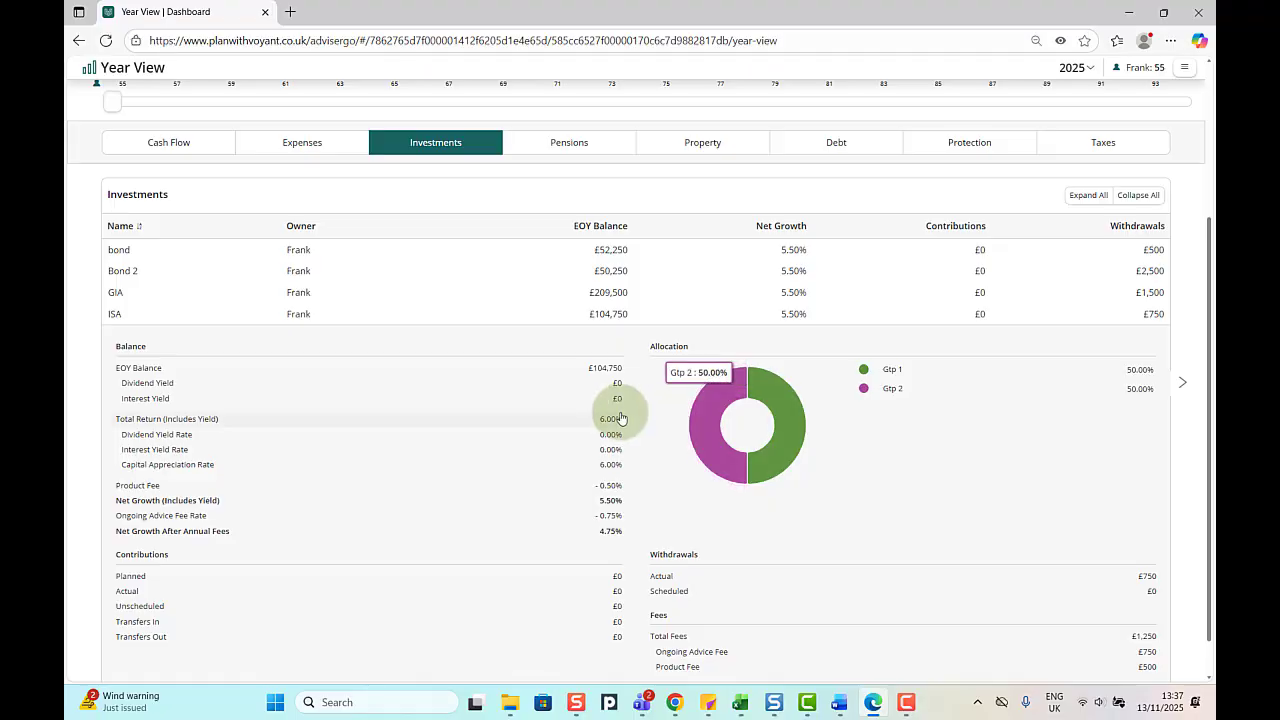
scroll(604, 486, "down", 1)
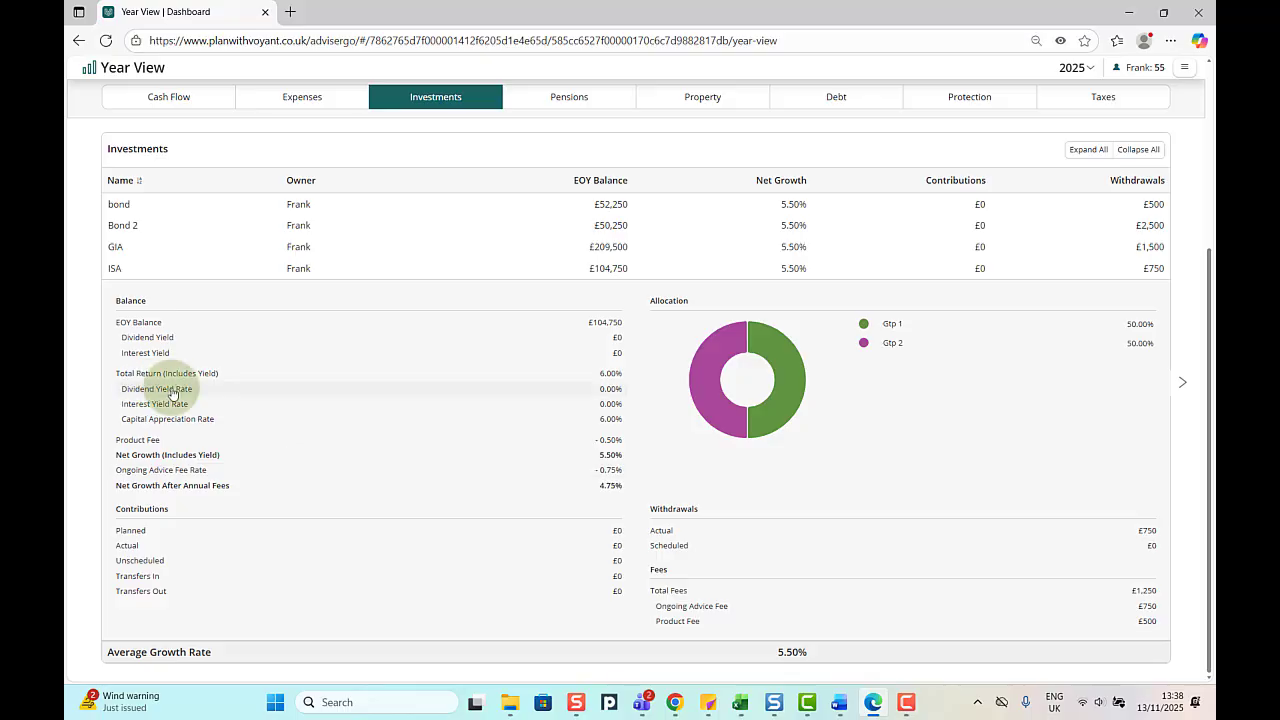
- Check the payment source of the ISA's ongoing advice fee under the 2025 expenses, and review the matching cash flow income
scroll(206, 394, "up", 3)
left_click(262, 320)
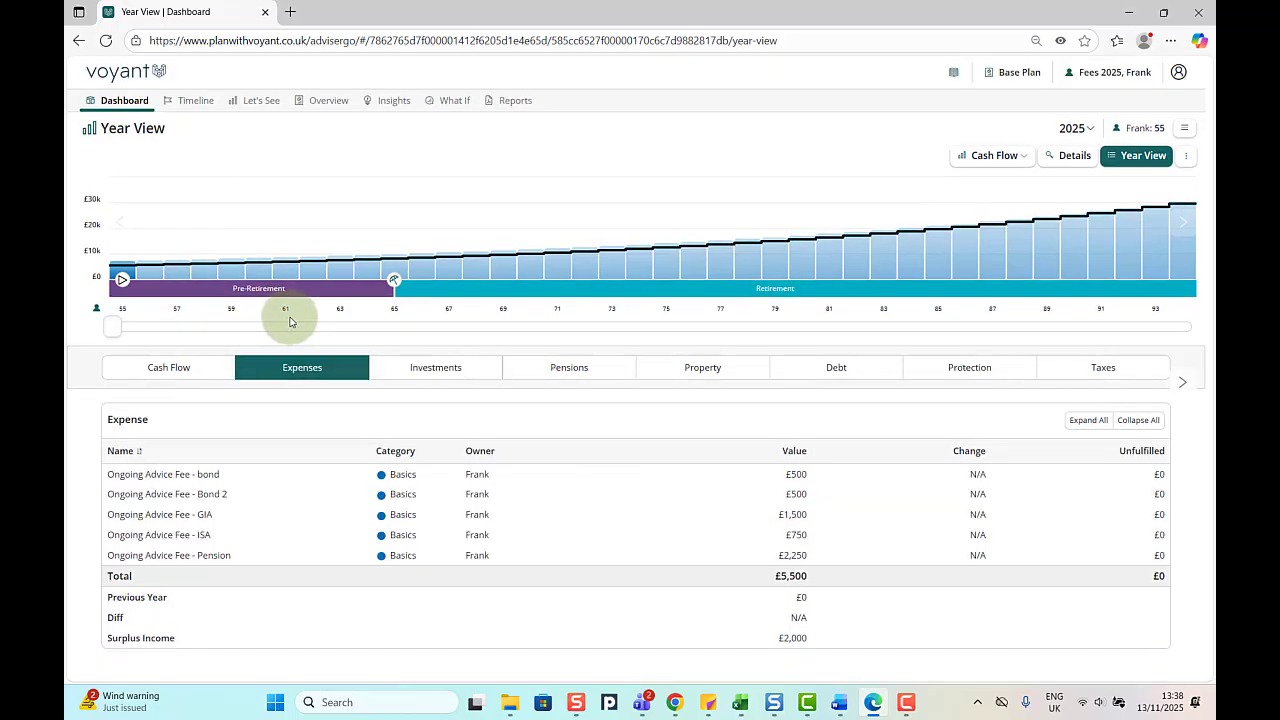
left_click(193, 543)
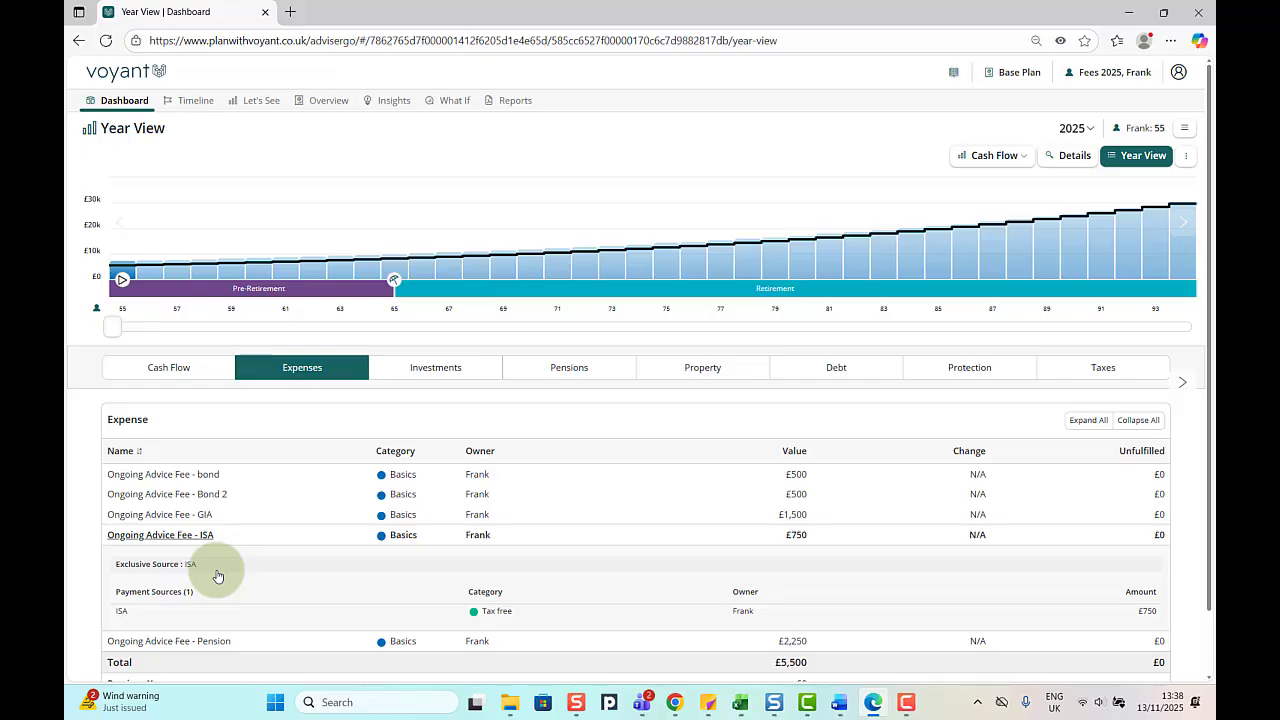
left_click(168, 368)
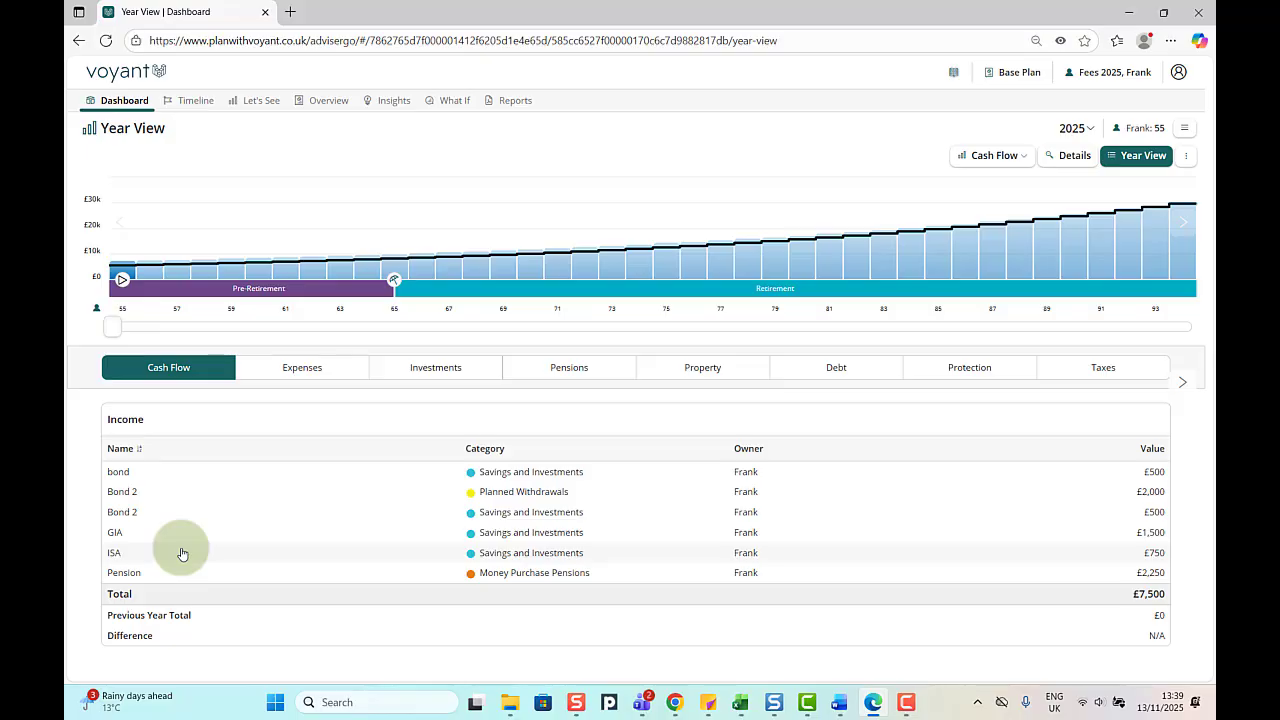
- Review the GIA account's basic details, growth settings and fees from the dashboard, and return to the dashboard
left_click(124, 102)
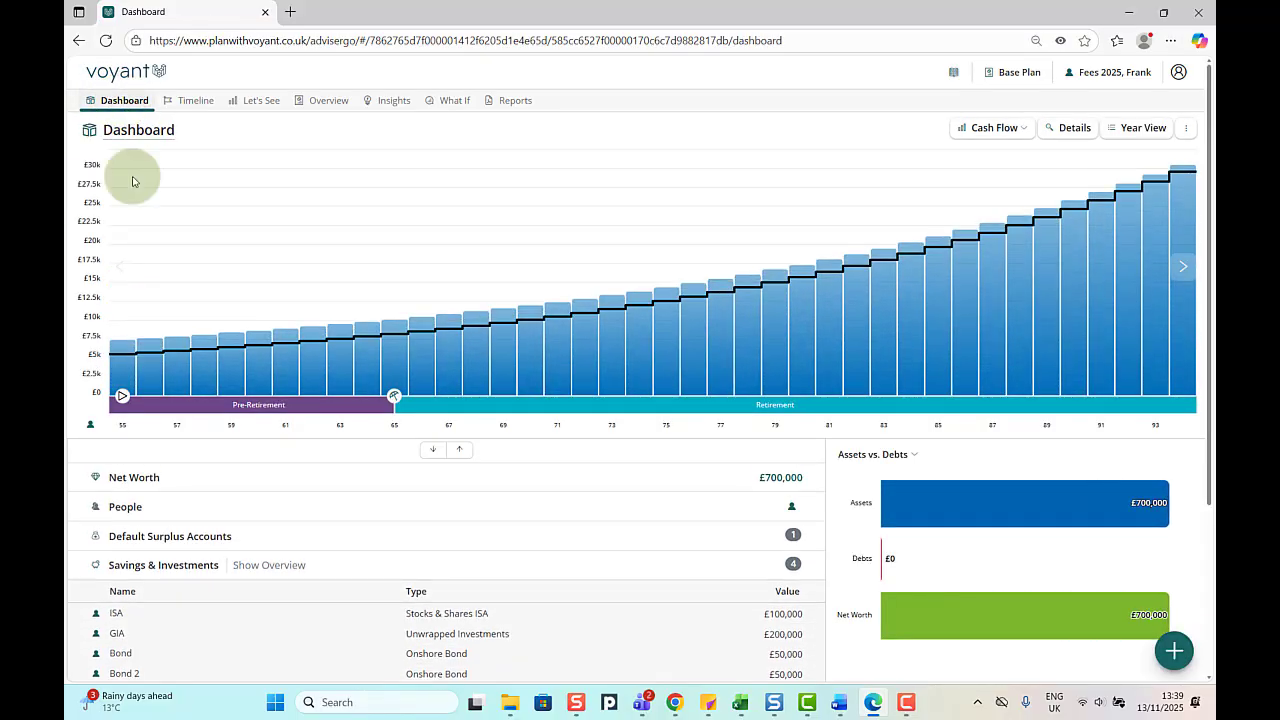
left_click(118, 634)
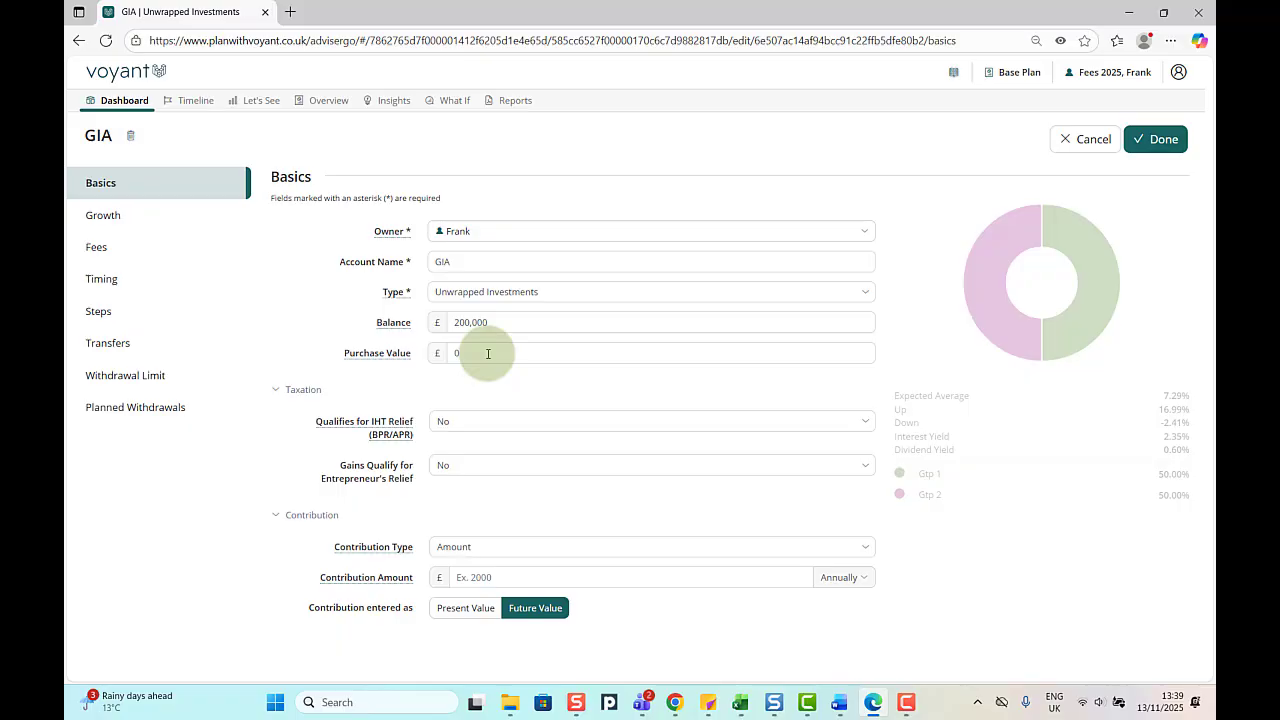
left_click(155, 215)
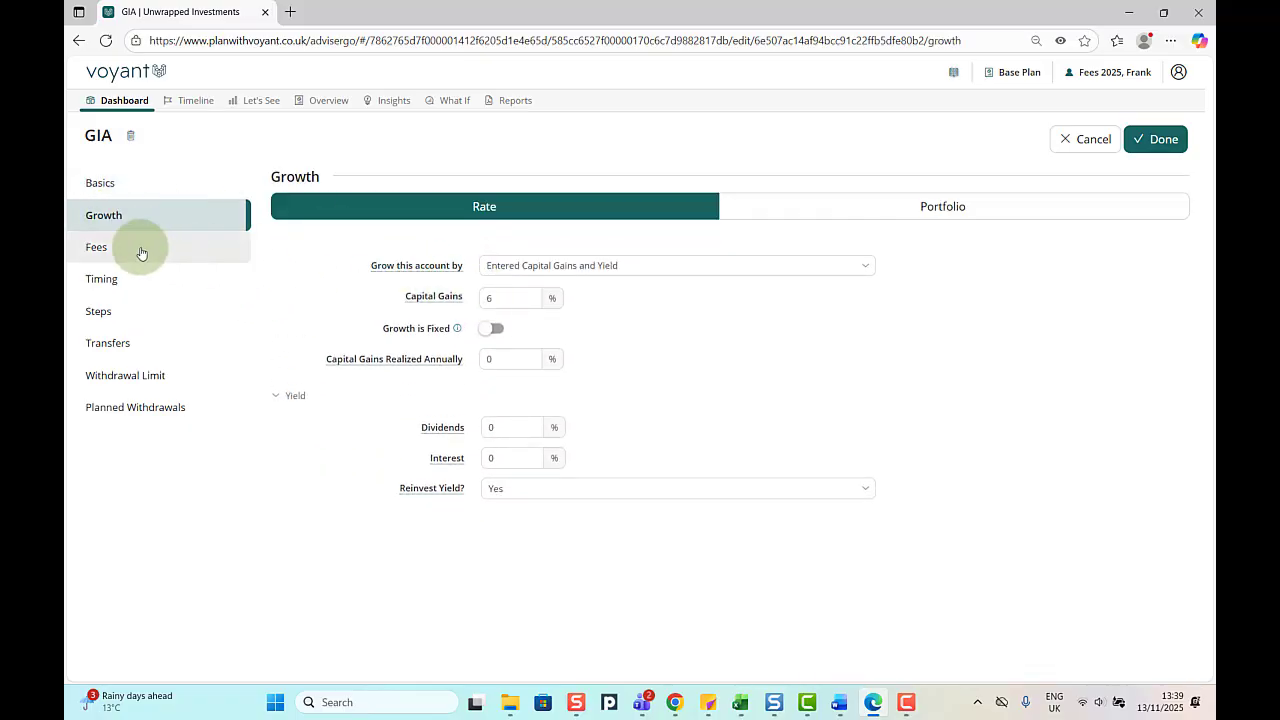
left_click(140, 252)
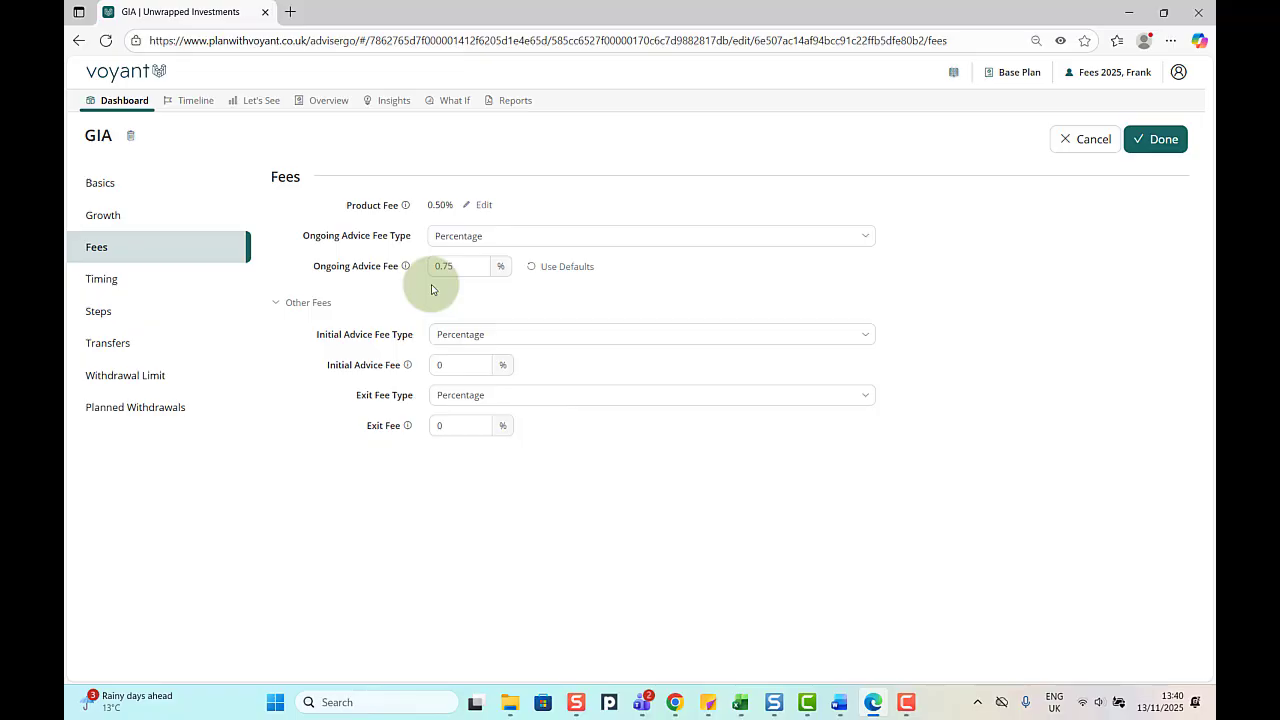
left_click(120, 101)
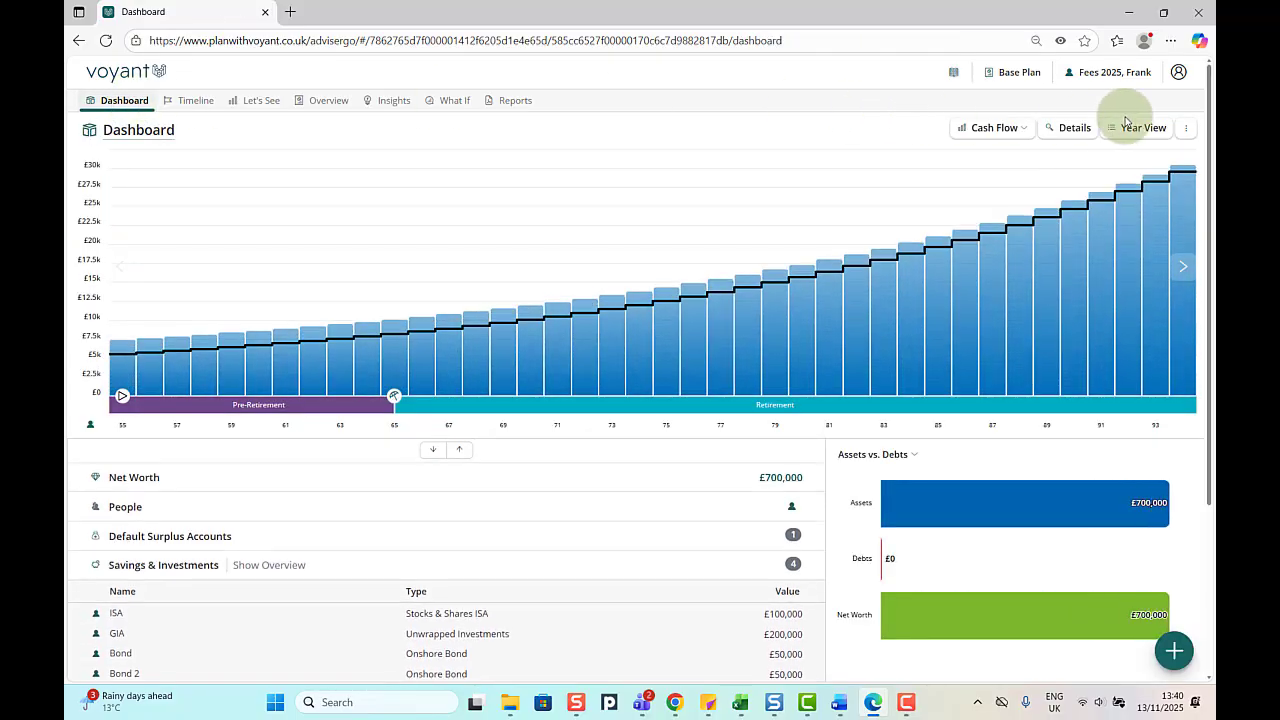
- Collapse the ISA details in the 2025 Year View investments and examine the GIA's growth, fee and withdrawal breakdown
left_click(1149, 135)
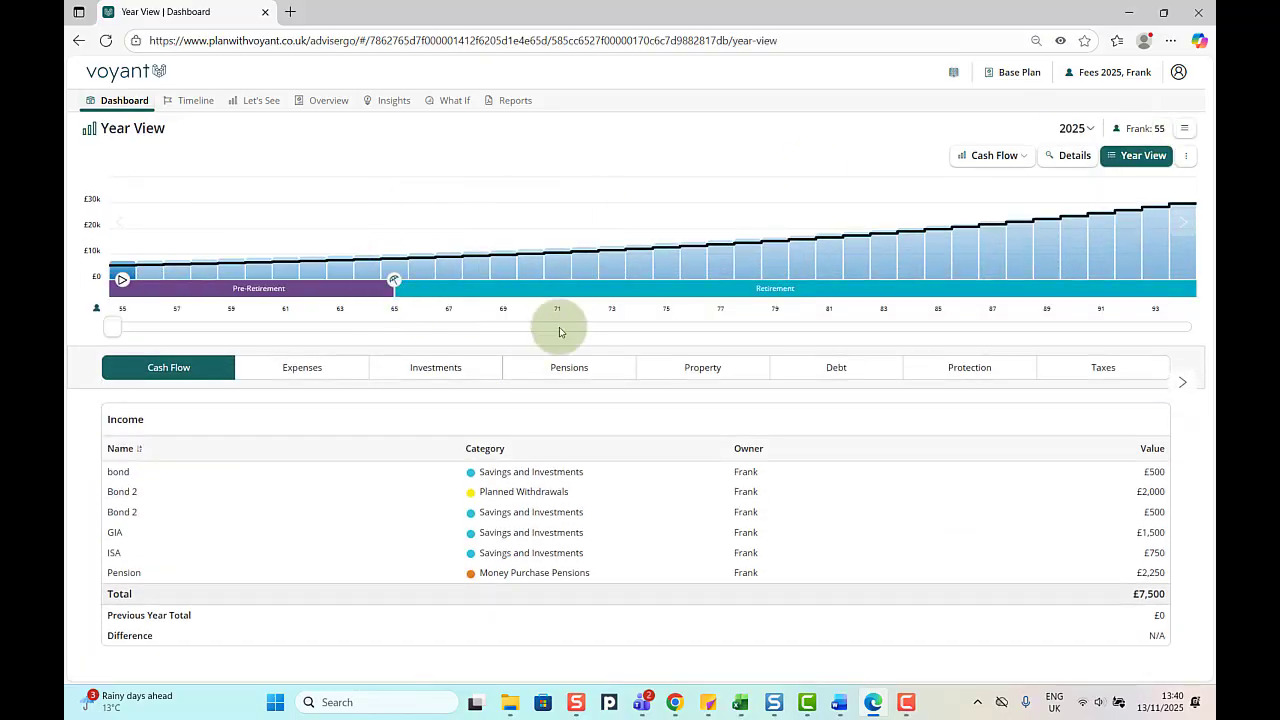
left_click(425, 373)
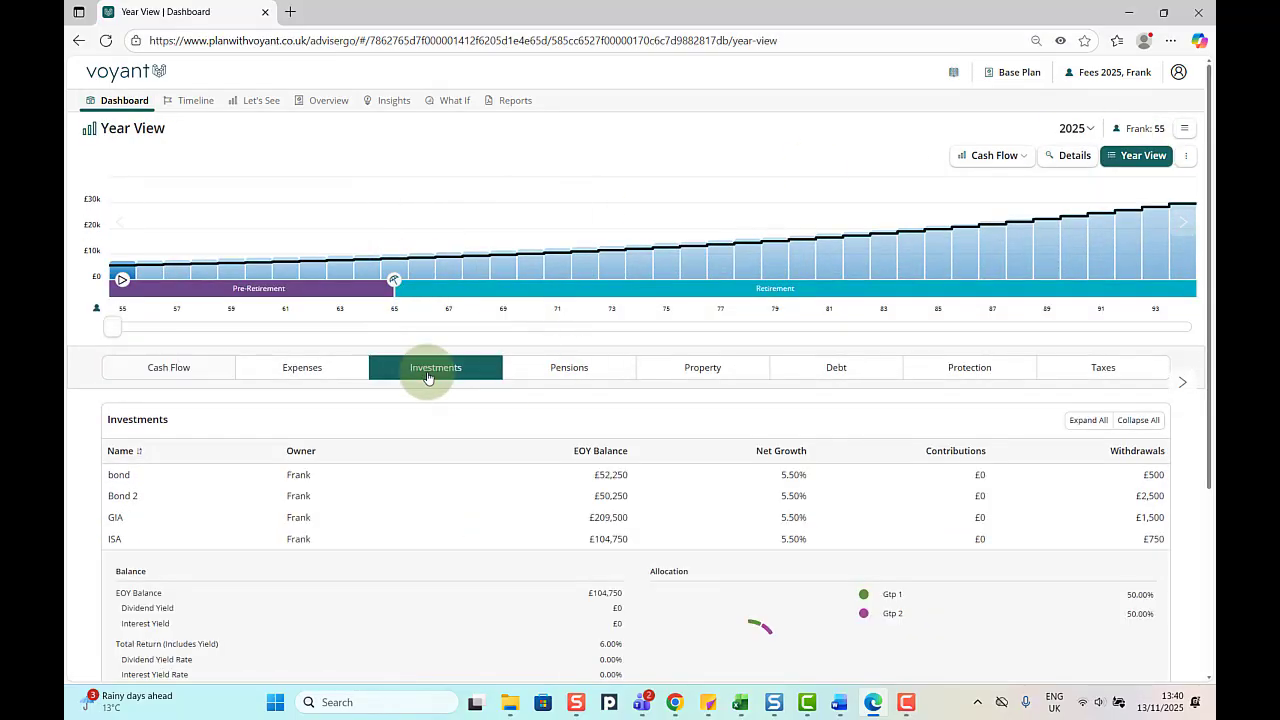
left_click(166, 537)
left_click(161, 518)
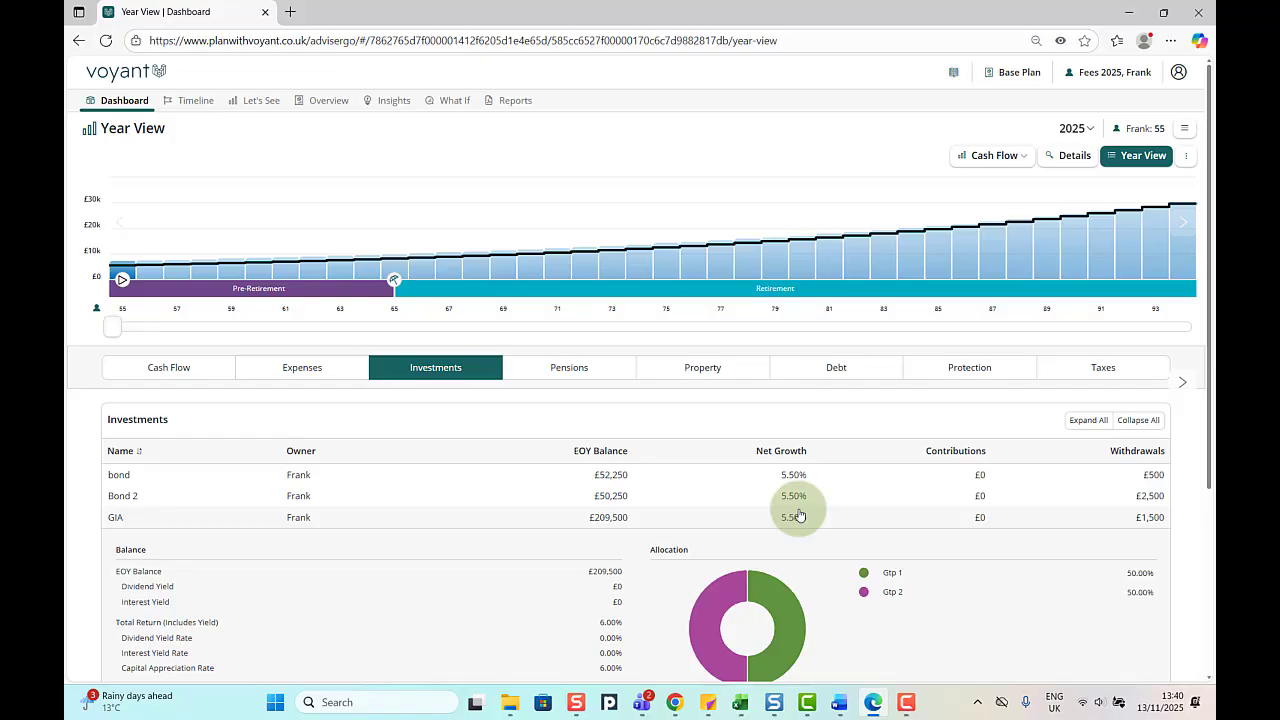
scroll(800, 515, "down", 1)
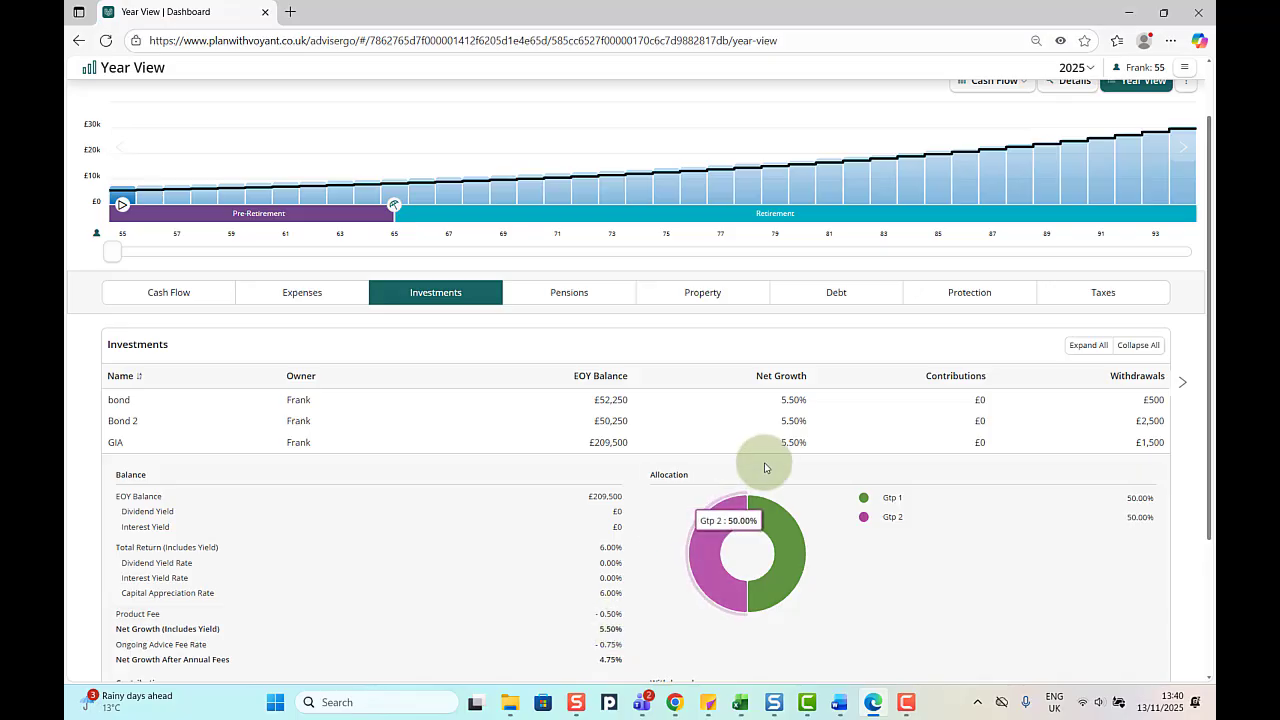
scroll(775, 452, "down", 2)
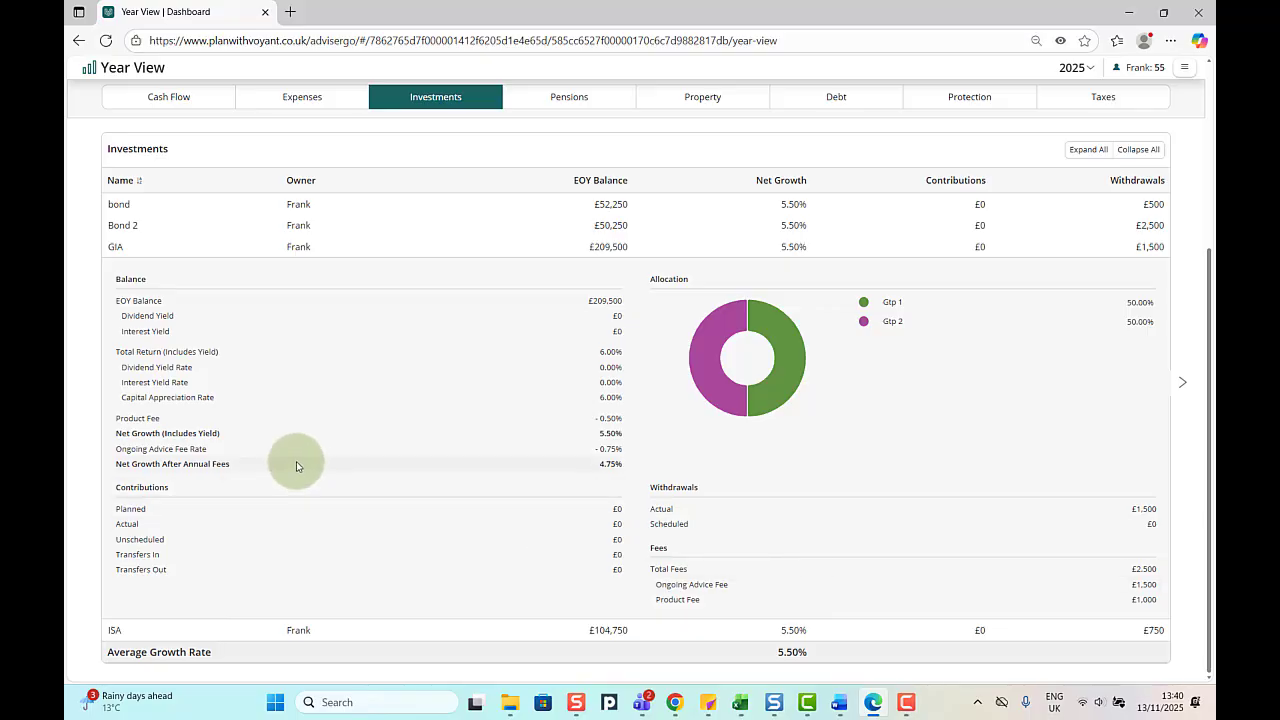
- Collapse the ISA advice fee under the 2025 expenses and check the payment source of the GIA's ongoing advice fee
scroll(296, 450, "up", 3)
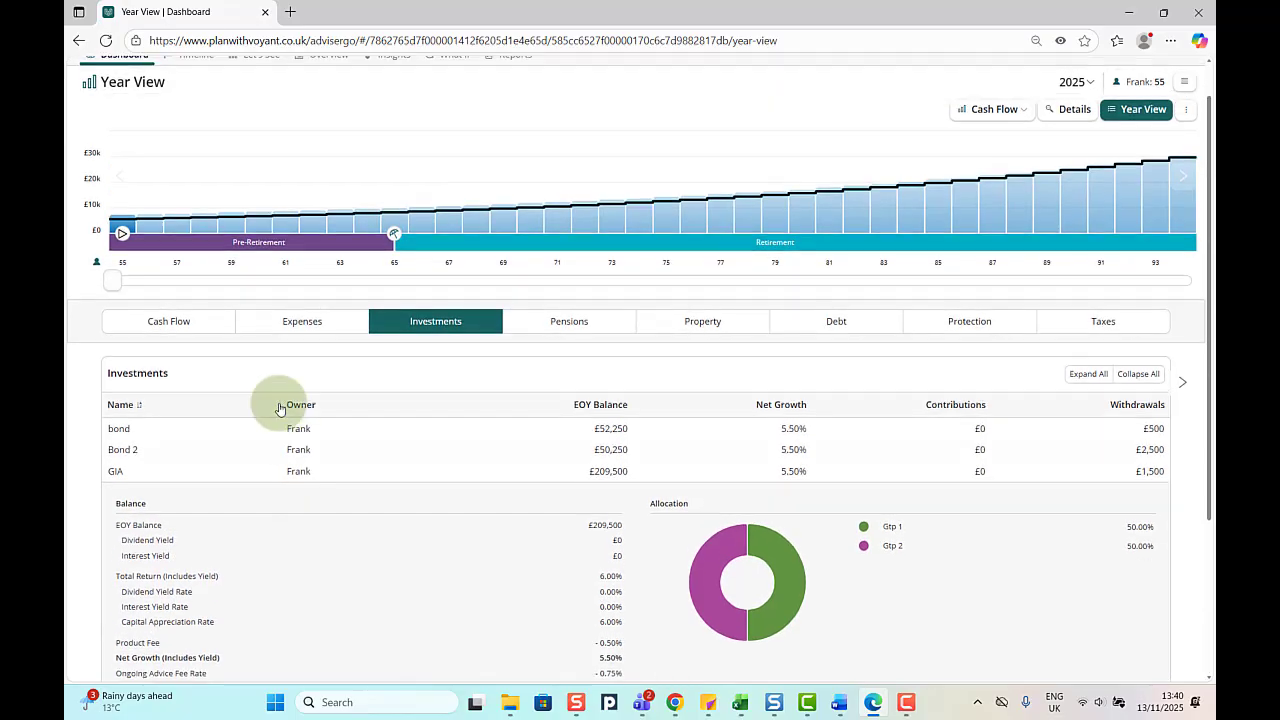
left_click(272, 326)
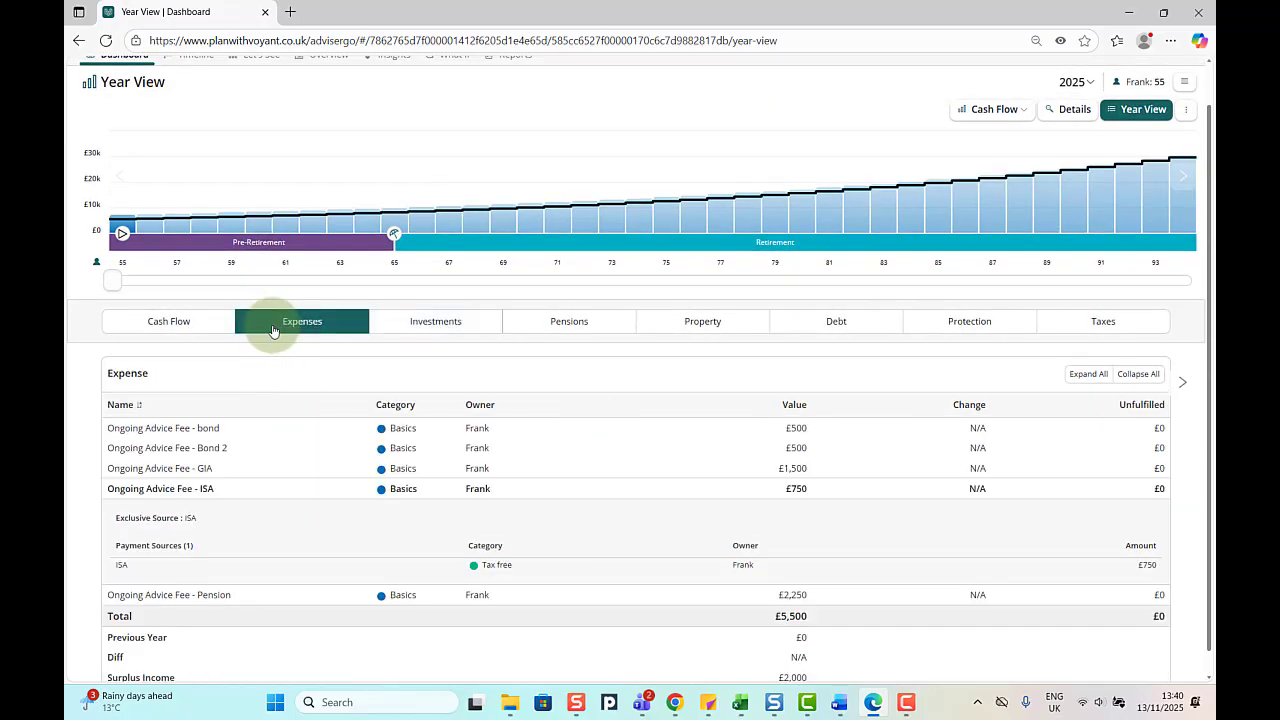
left_click(246, 489)
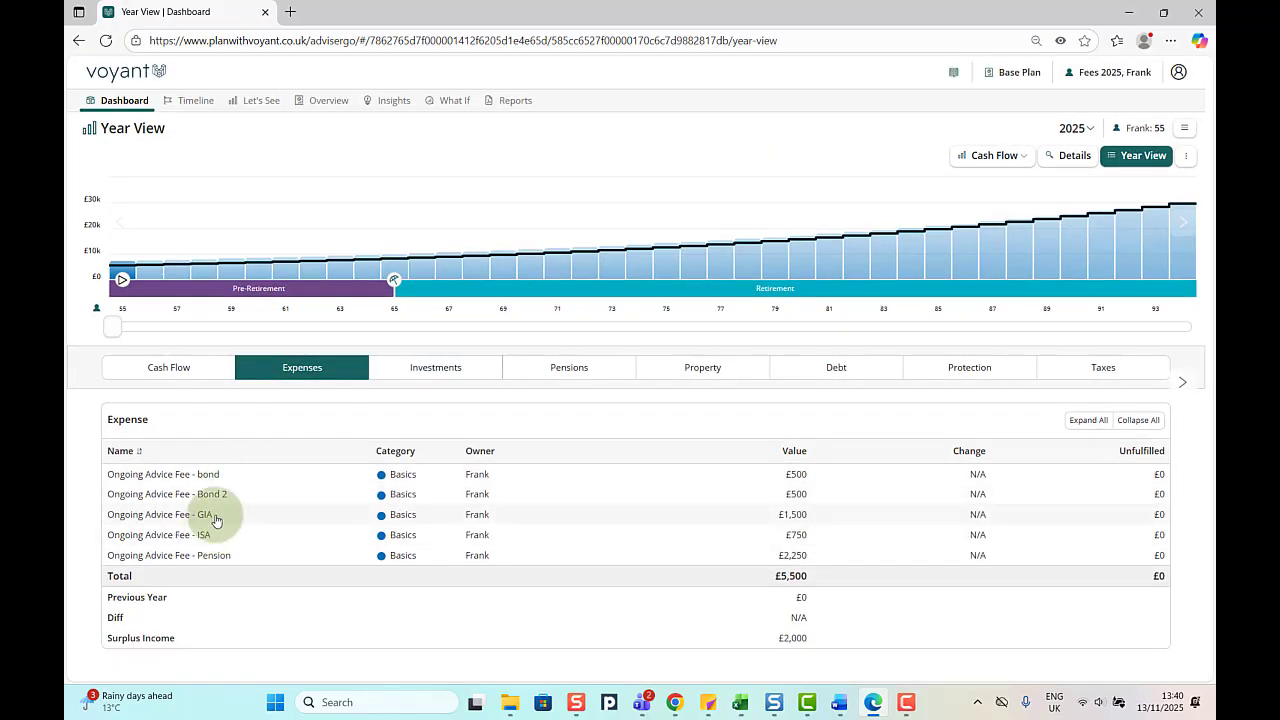
left_click(215, 517)
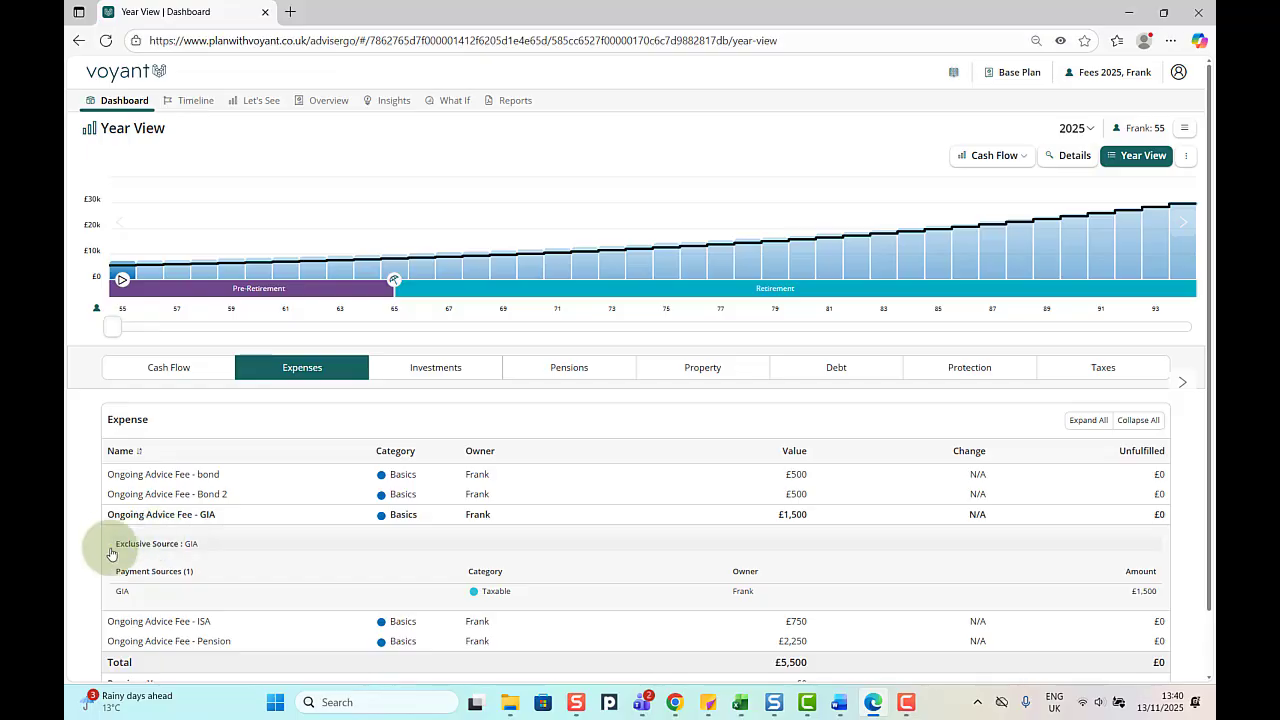
- Check the GIA's income in the 2025 cash flow and return to the dashboard
left_click(192, 368)
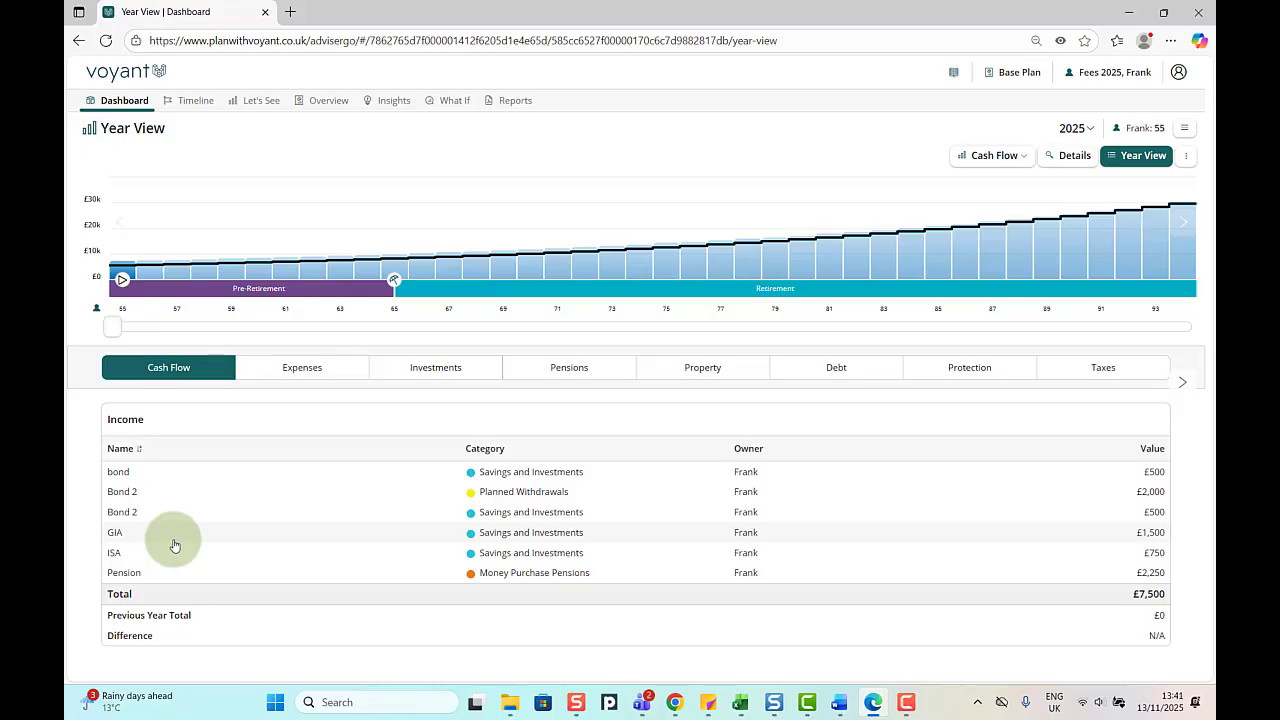
left_click(133, 104)
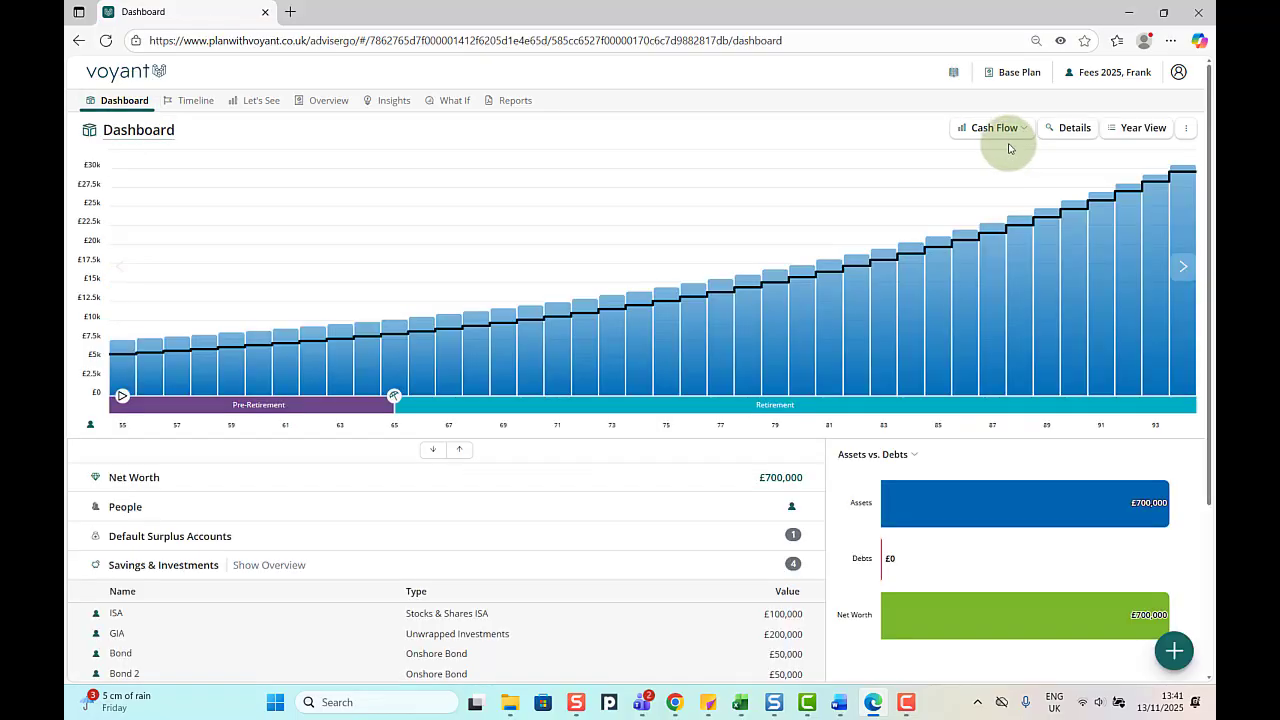
- Switch the dashboard chart from Cash Flow to Taxes and show its detailed breakdown by tax type
left_click(1010, 136)
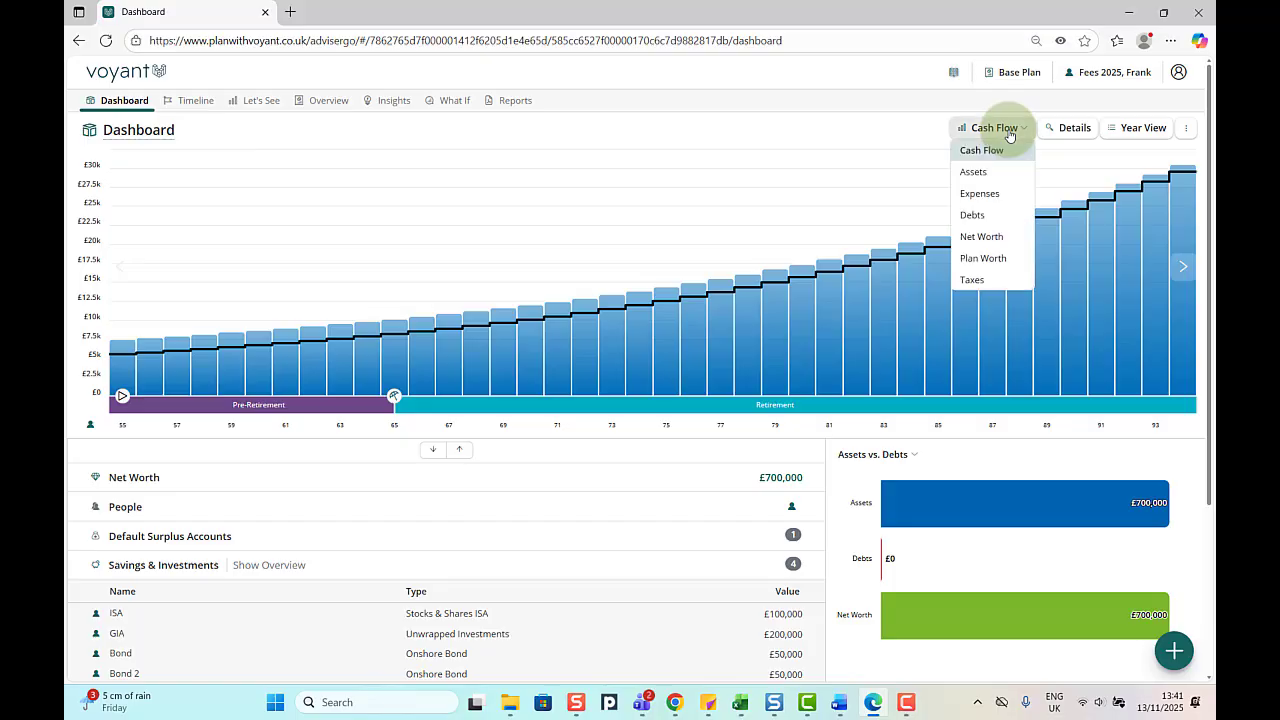
left_click(991, 281)
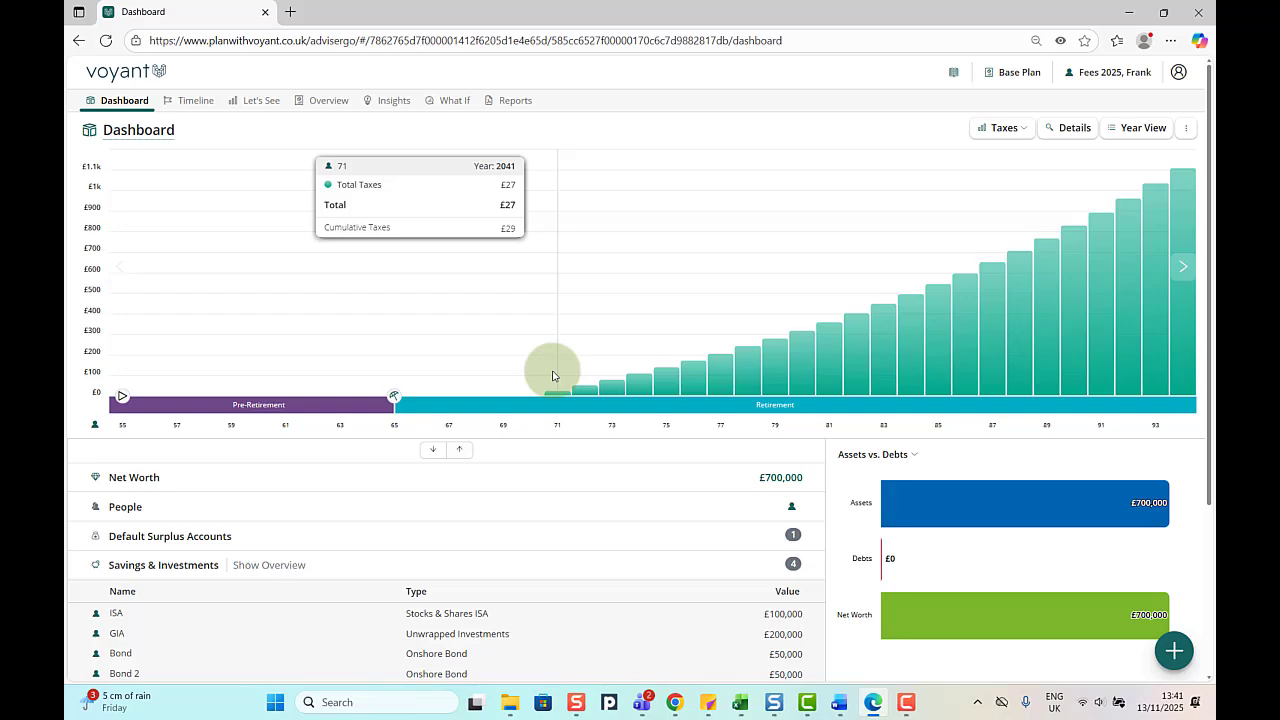
left_click(1076, 133)
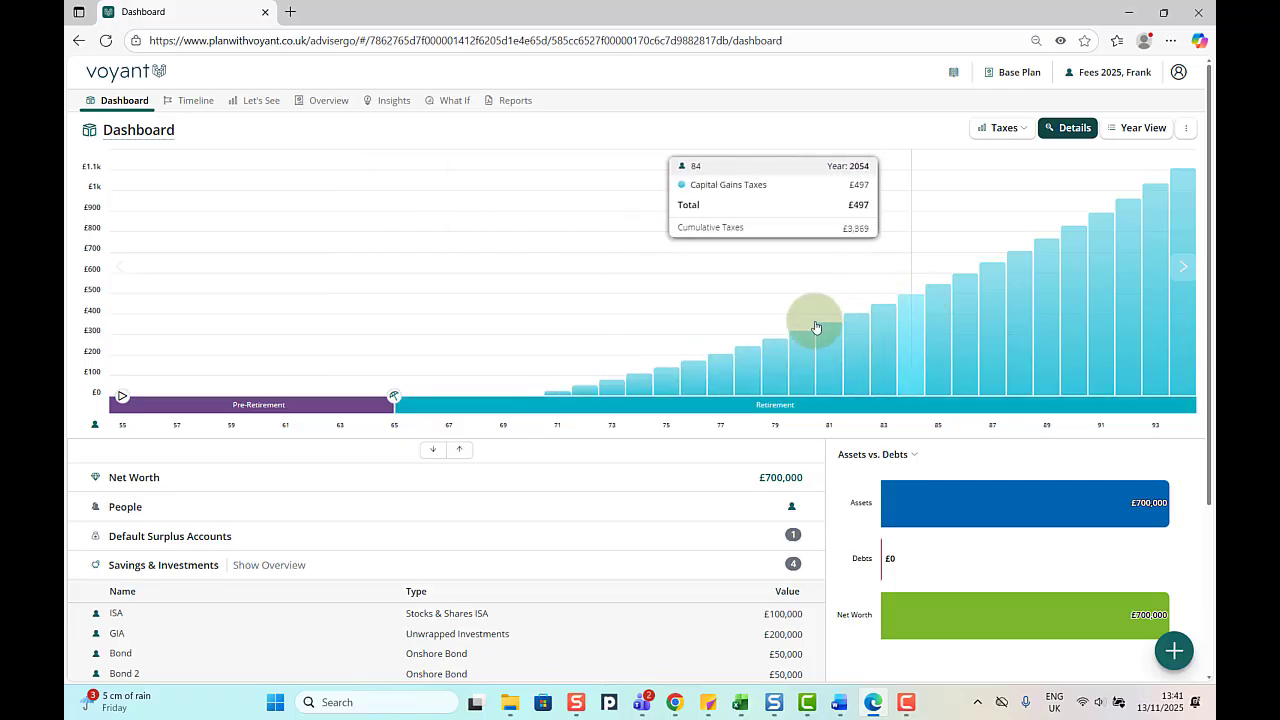
- Open the Year View for 2041 from the tax chart and examine the GIA's withdrawal and fee breakdown under investments
left_click(560, 369)
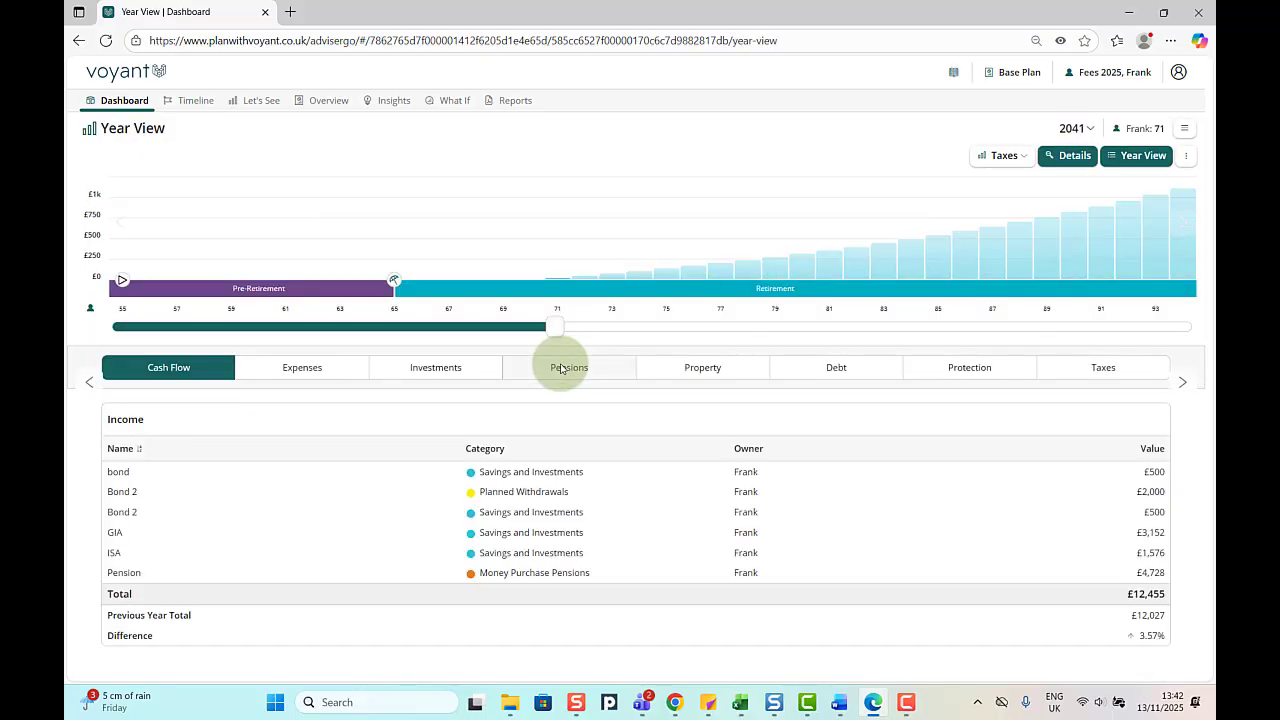
mouse_move(561, 252)
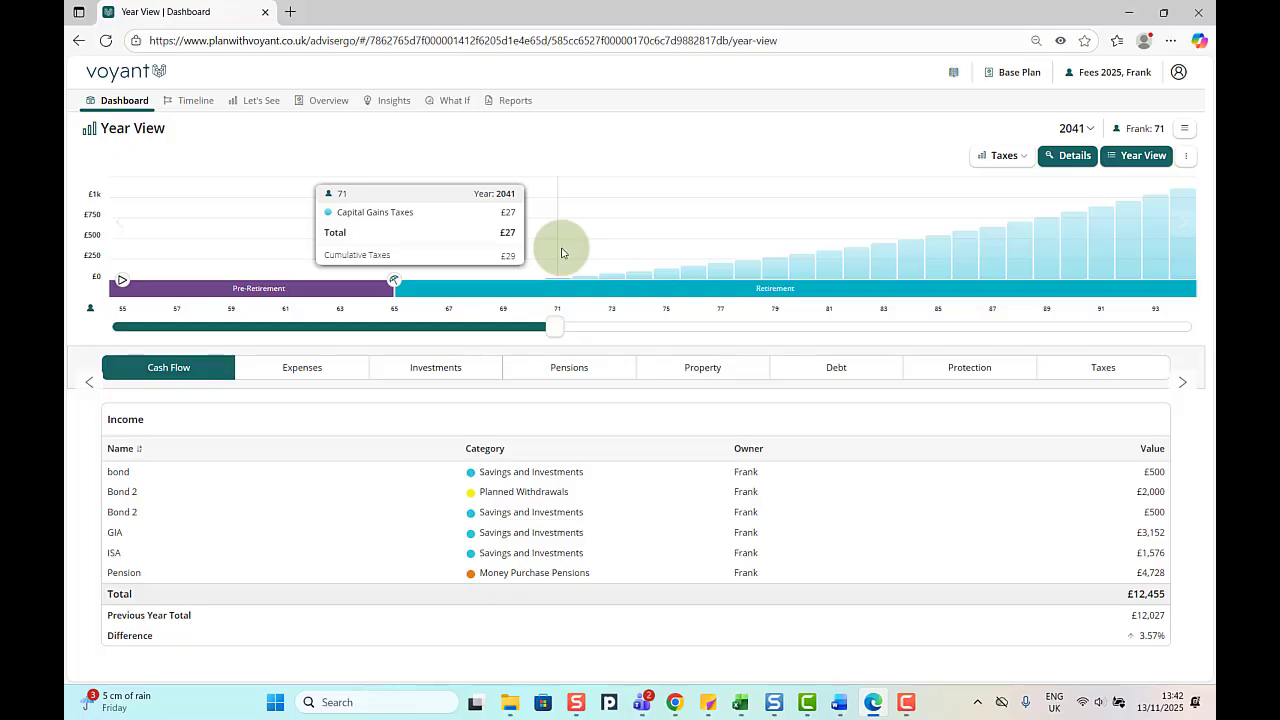
left_click(445, 368)
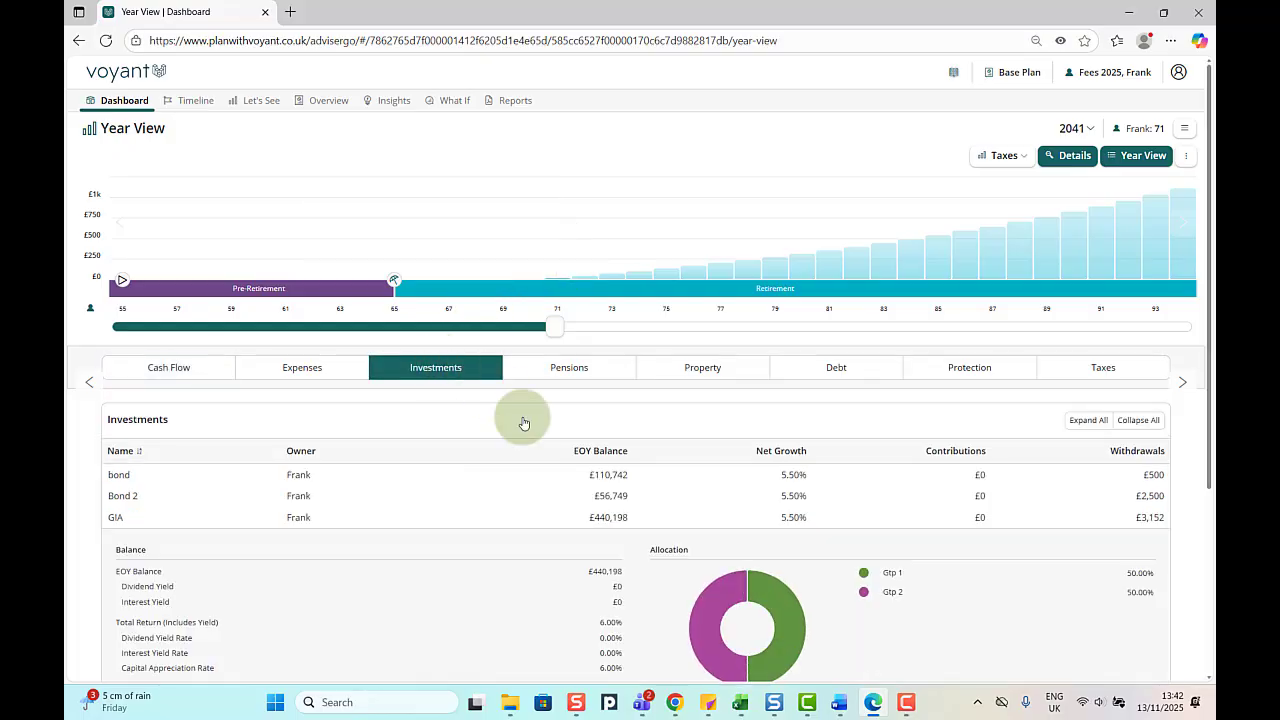
scroll(749, 550, "down", 1)
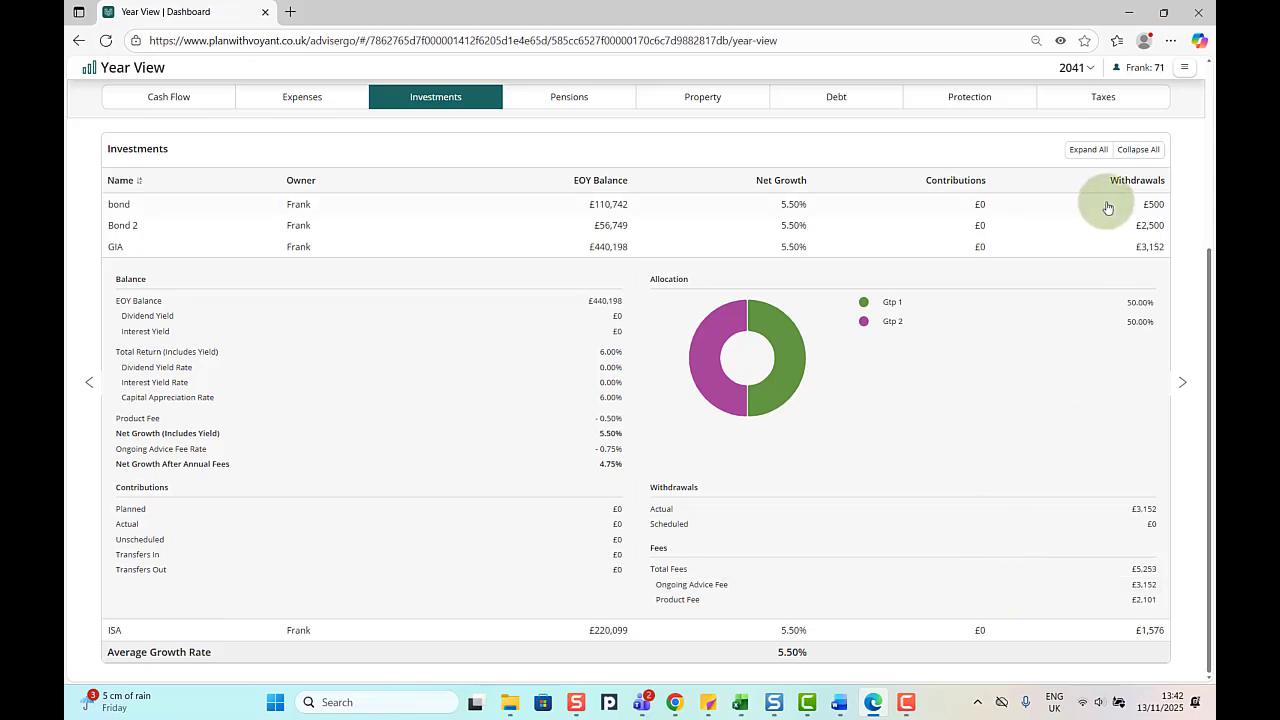
- Examine the 2041 tax calculation, including capital gains on investments, investment adjustments and the capital gains tax due
left_click(1113, 96)
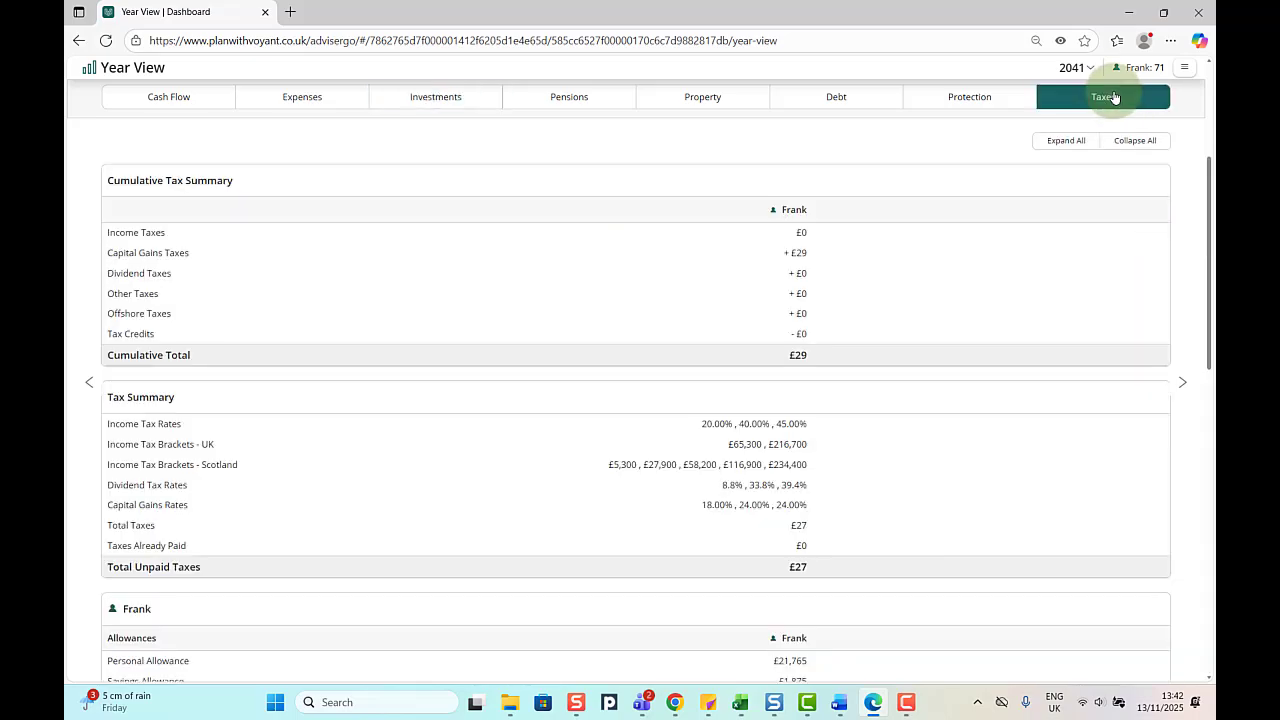
scroll(846, 352, "down", 2)
scroll(847, 364, "down", 5)
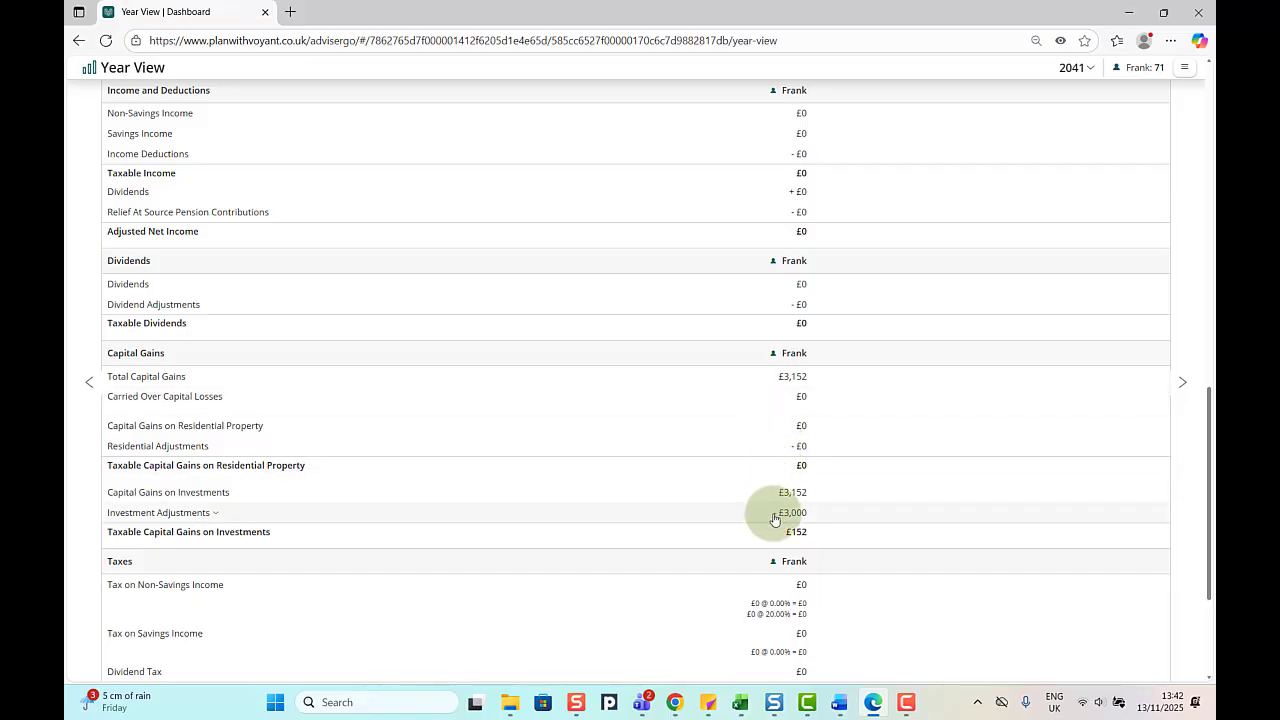
scroll(760, 517, "down", 1)
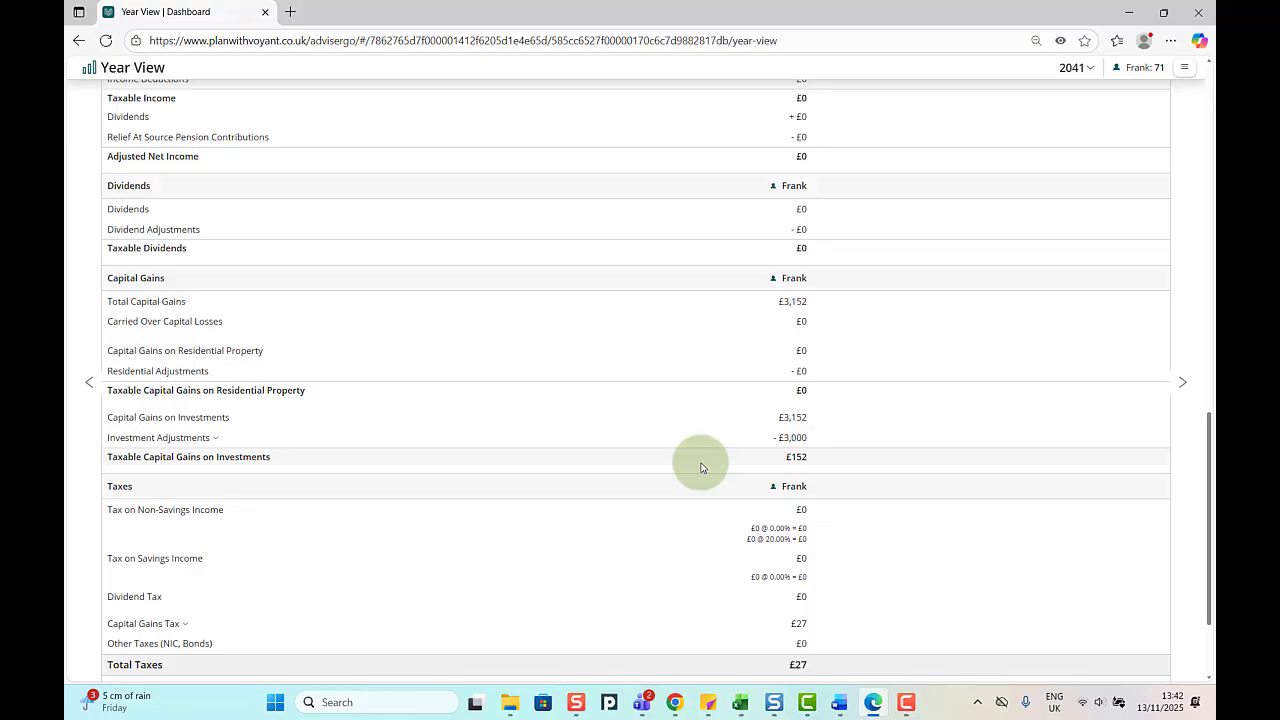
scroll(700, 467, "down", 2)
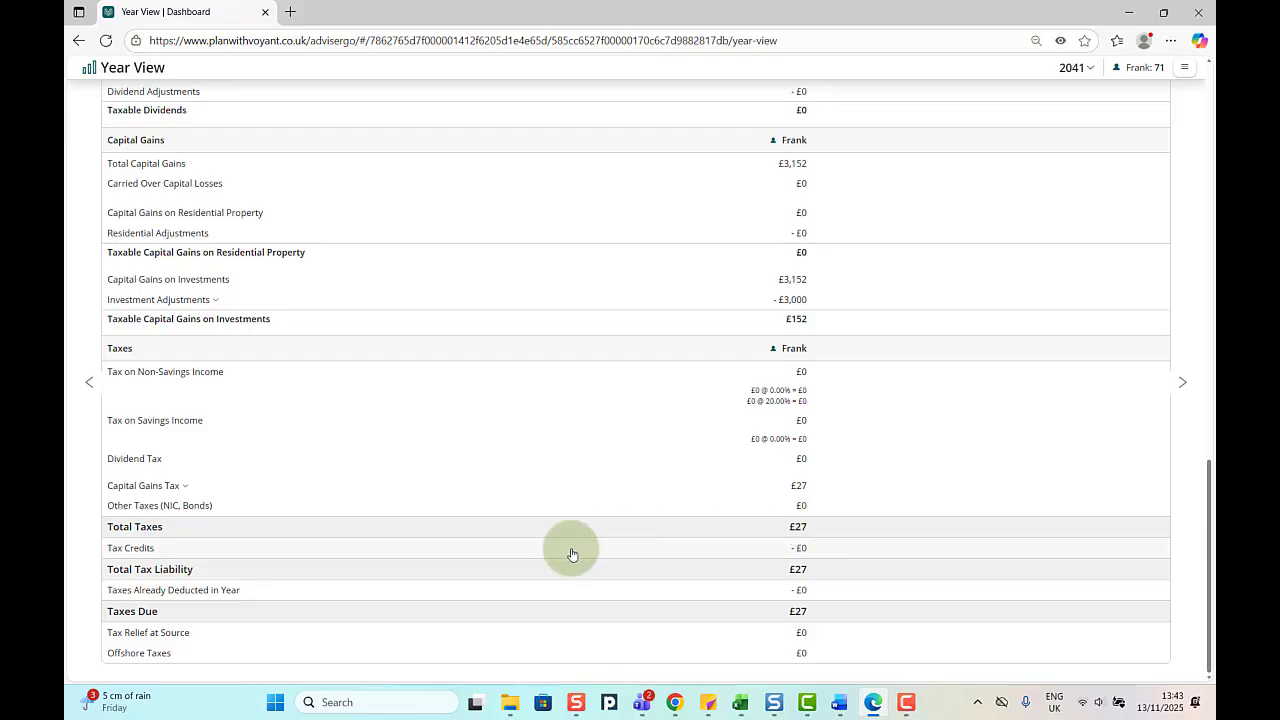
- Move the Year View on to 2042 and check the expenses for payment of the 2041 taxes
scroll(312, 565, "up", 2)
scroll(312, 565, "up", 15)
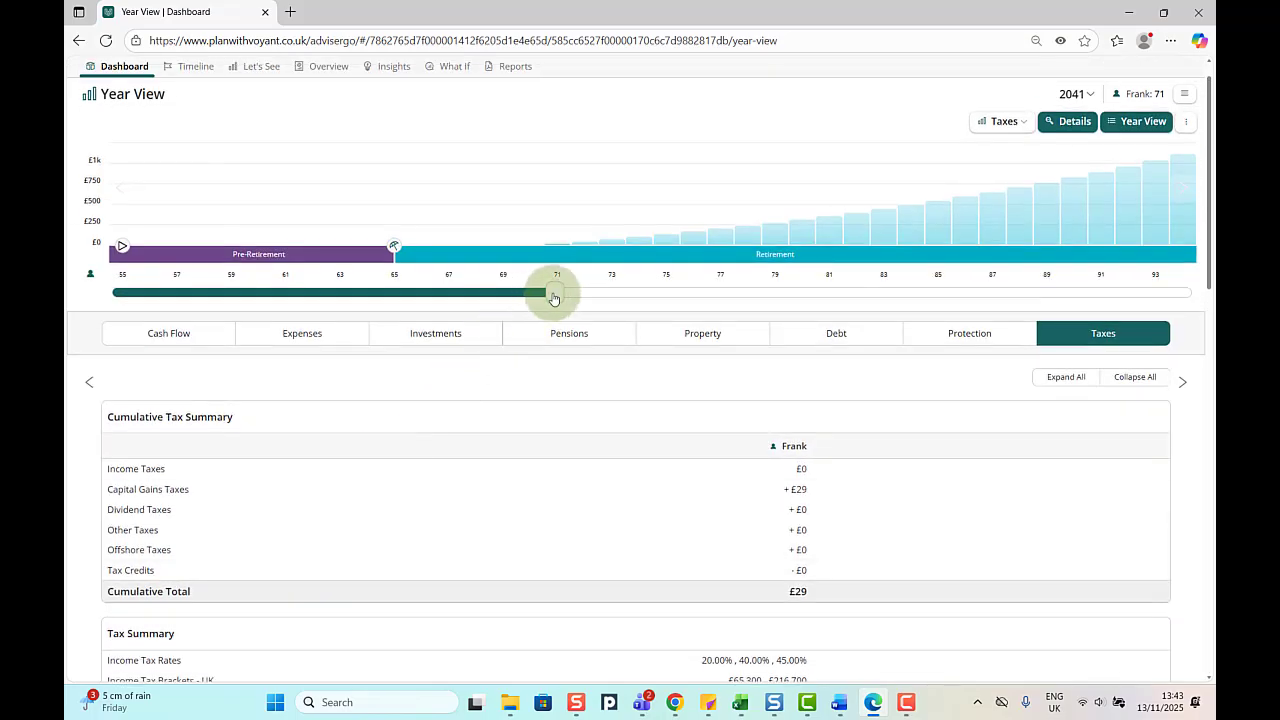
left_click_drag(552, 293, 582, 292)
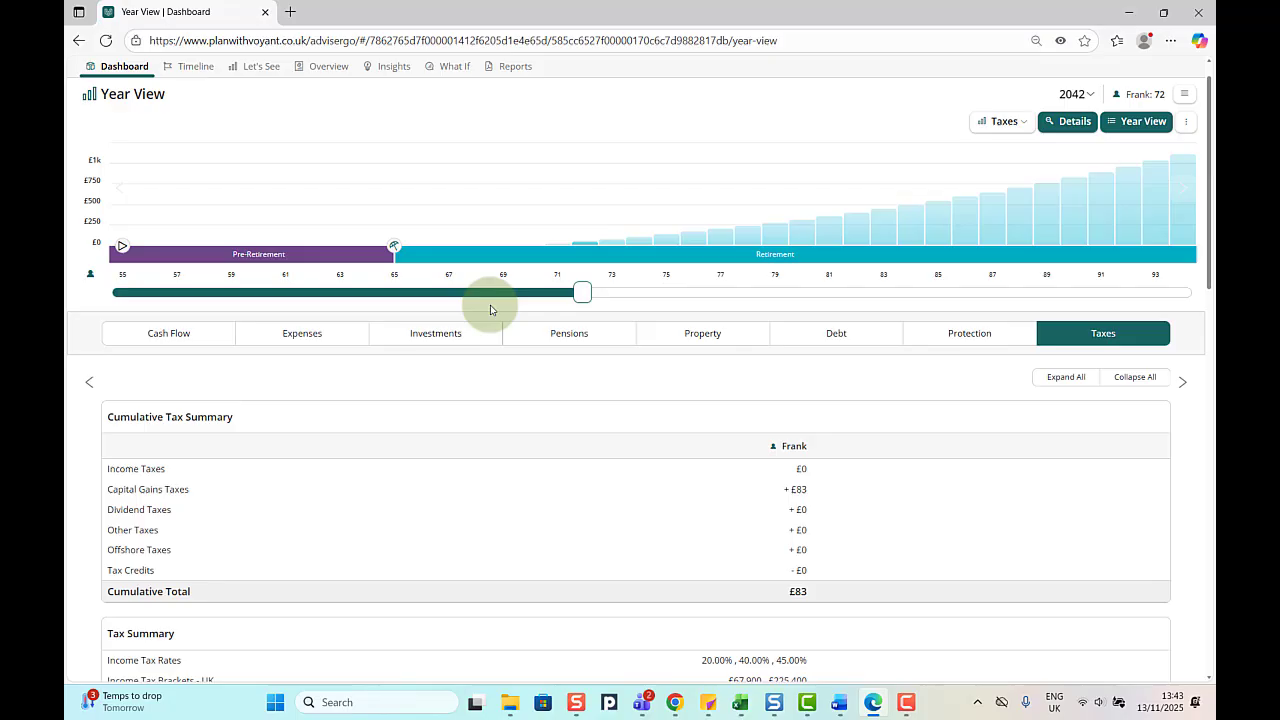
left_click(318, 334)
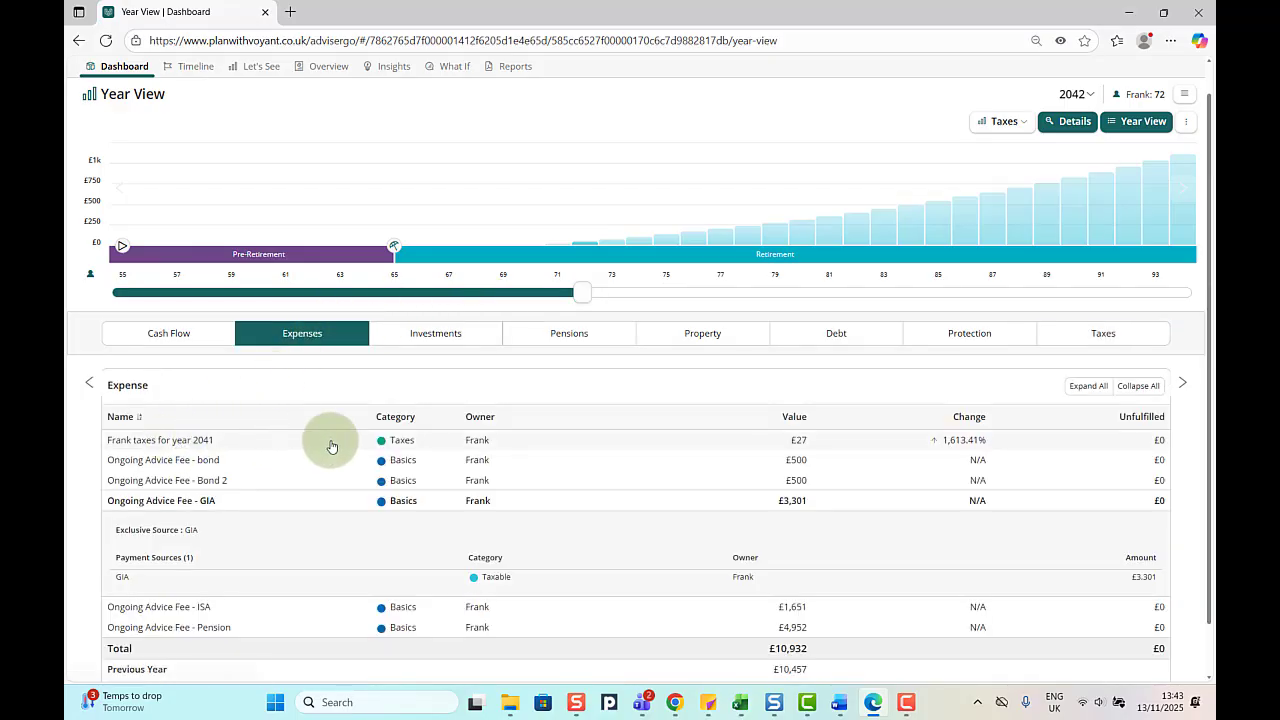
scroll(167, 315, "up", 1)
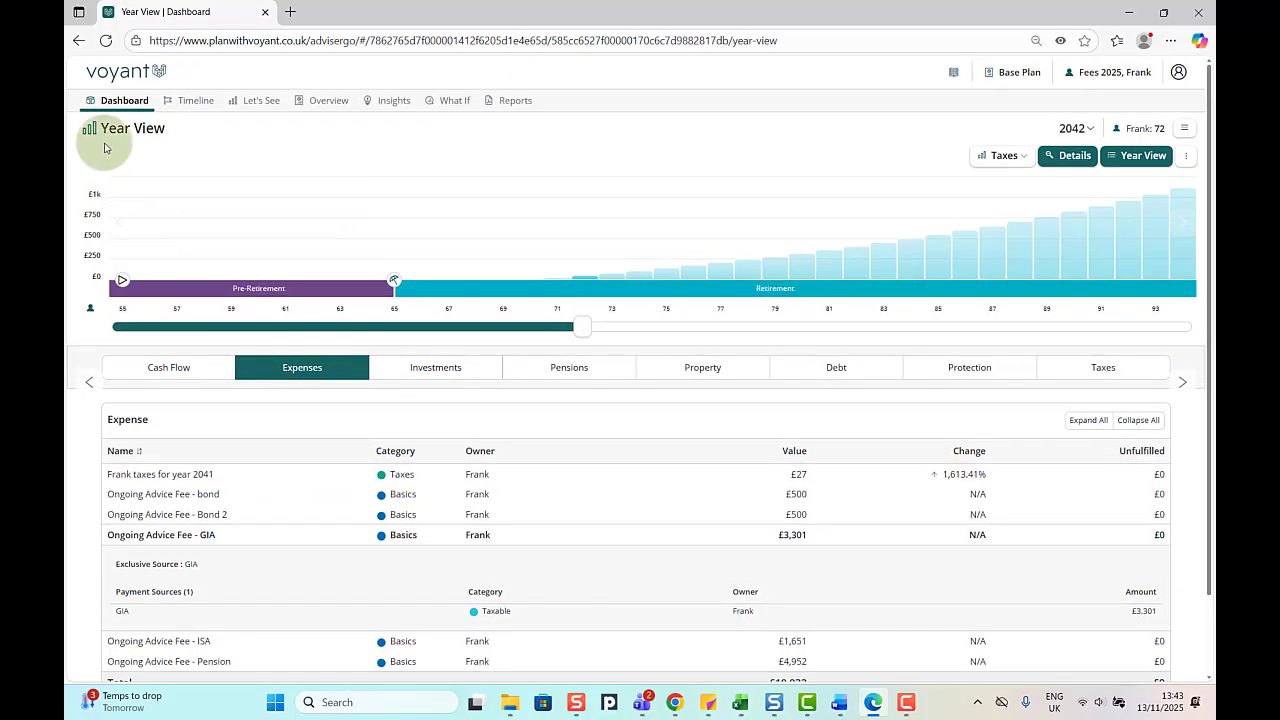
- Review the money purchase pension's basic details, growth rate and fees from the dashboard, and leave without saving changes
left_click(124, 102)
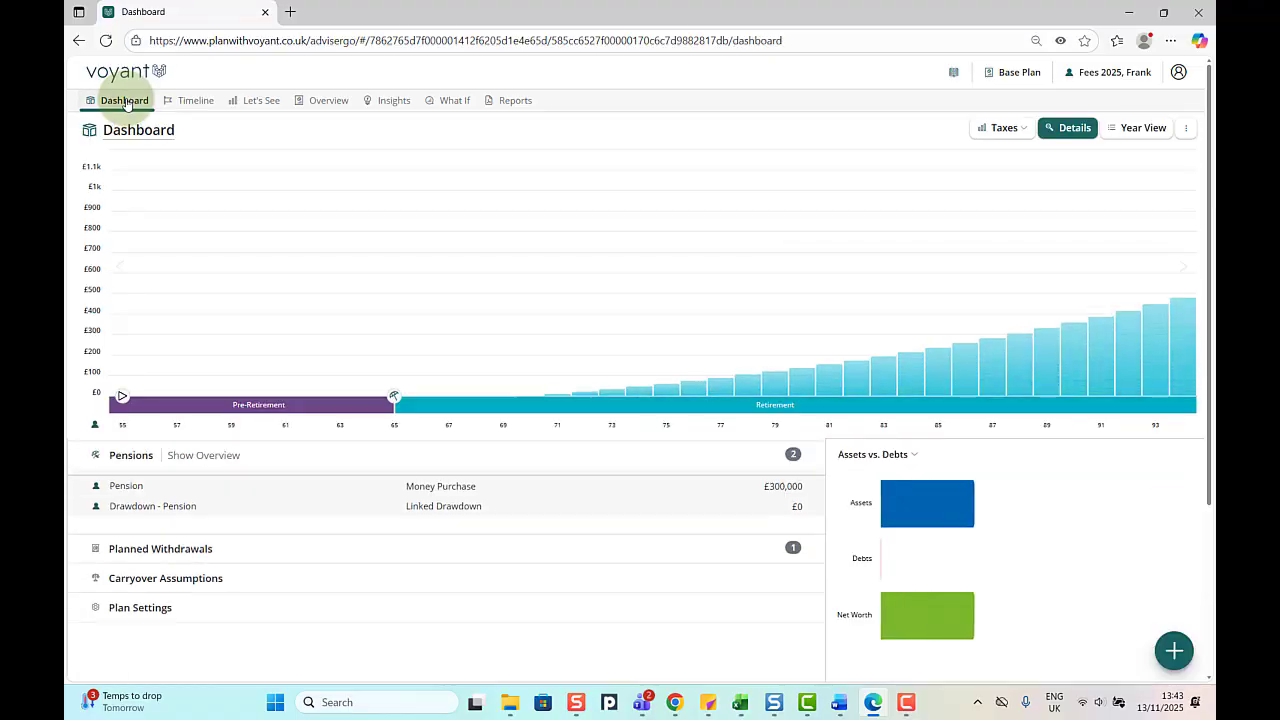
scroll(159, 506, "down", 3)
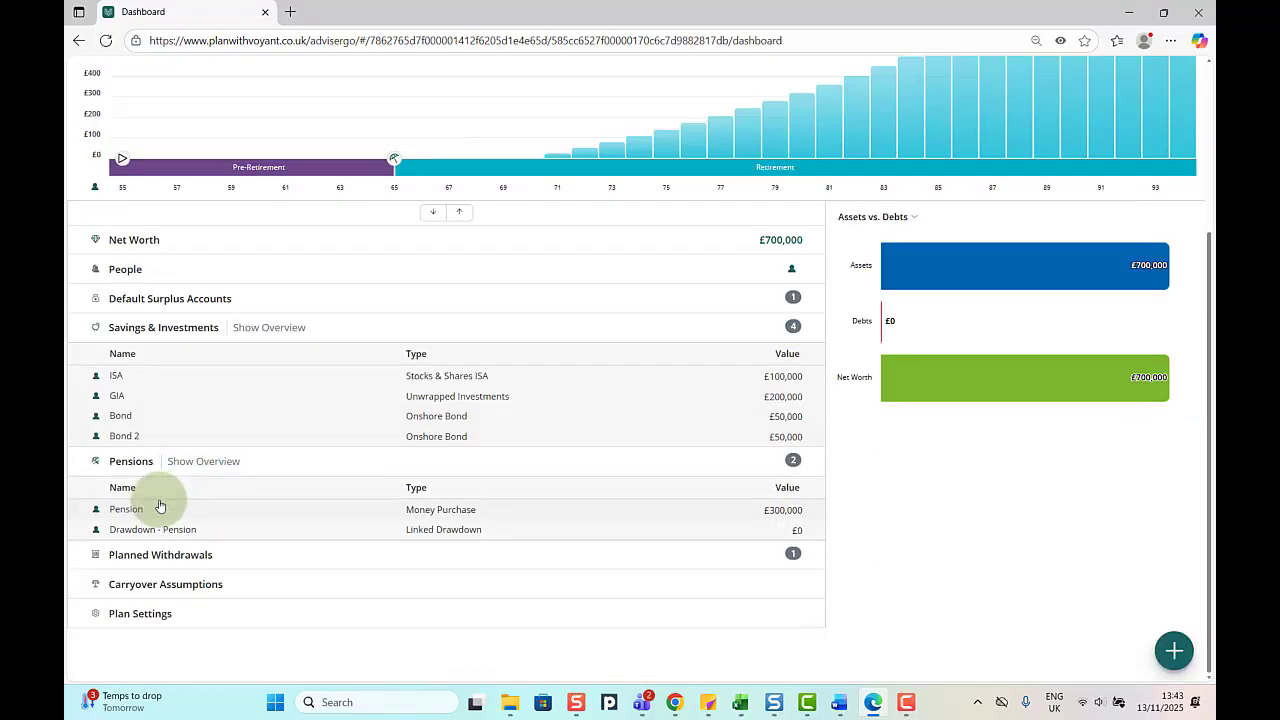
left_click(158, 508)
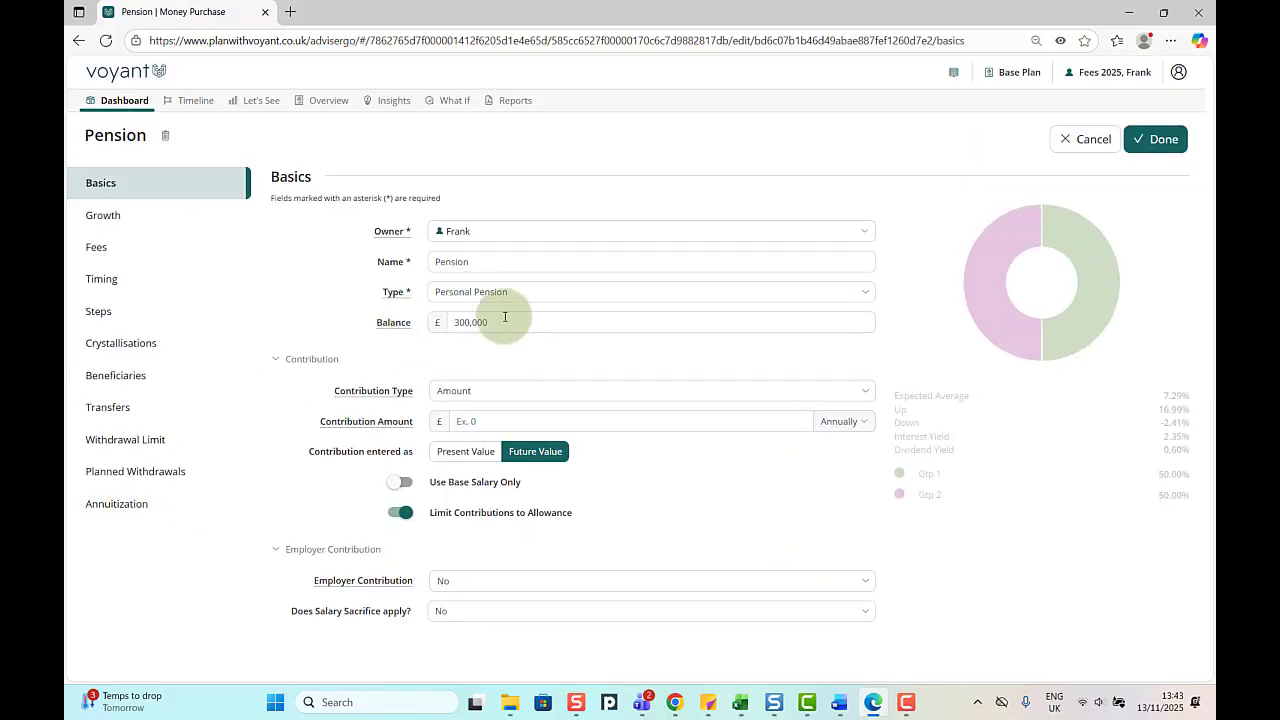
left_click(143, 217)
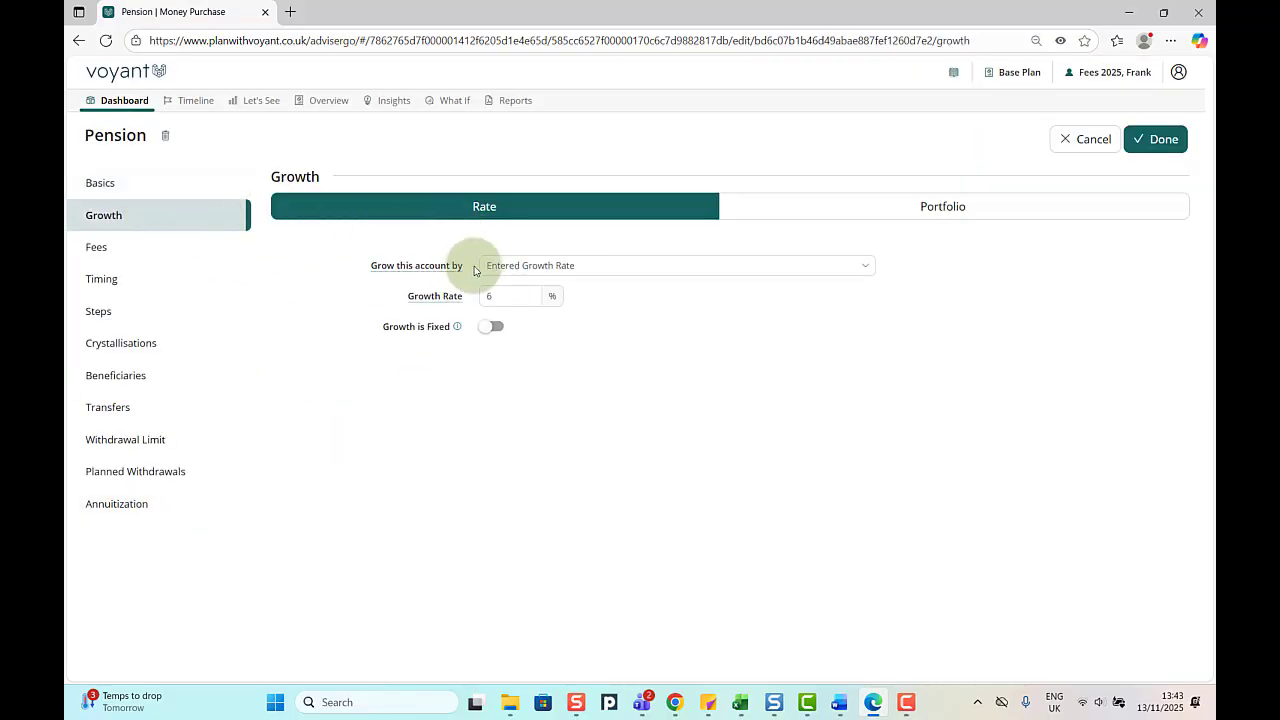
left_click(103, 248)
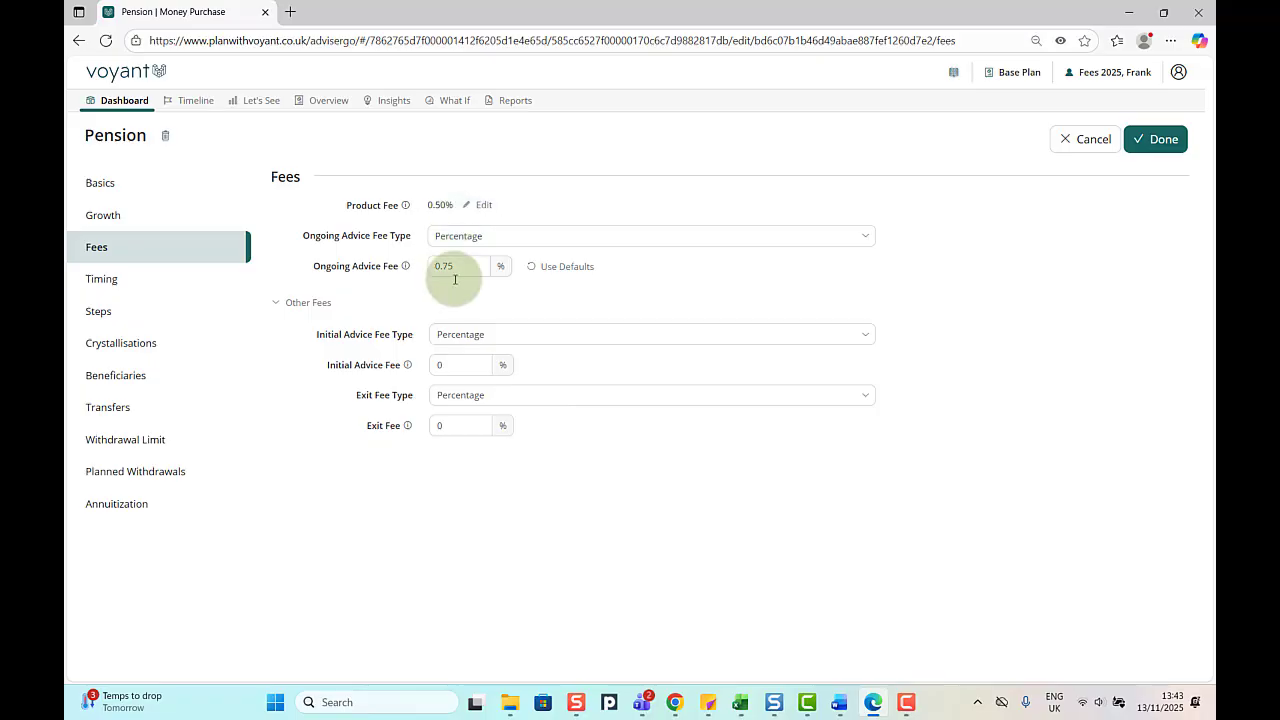
left_click(1088, 139)
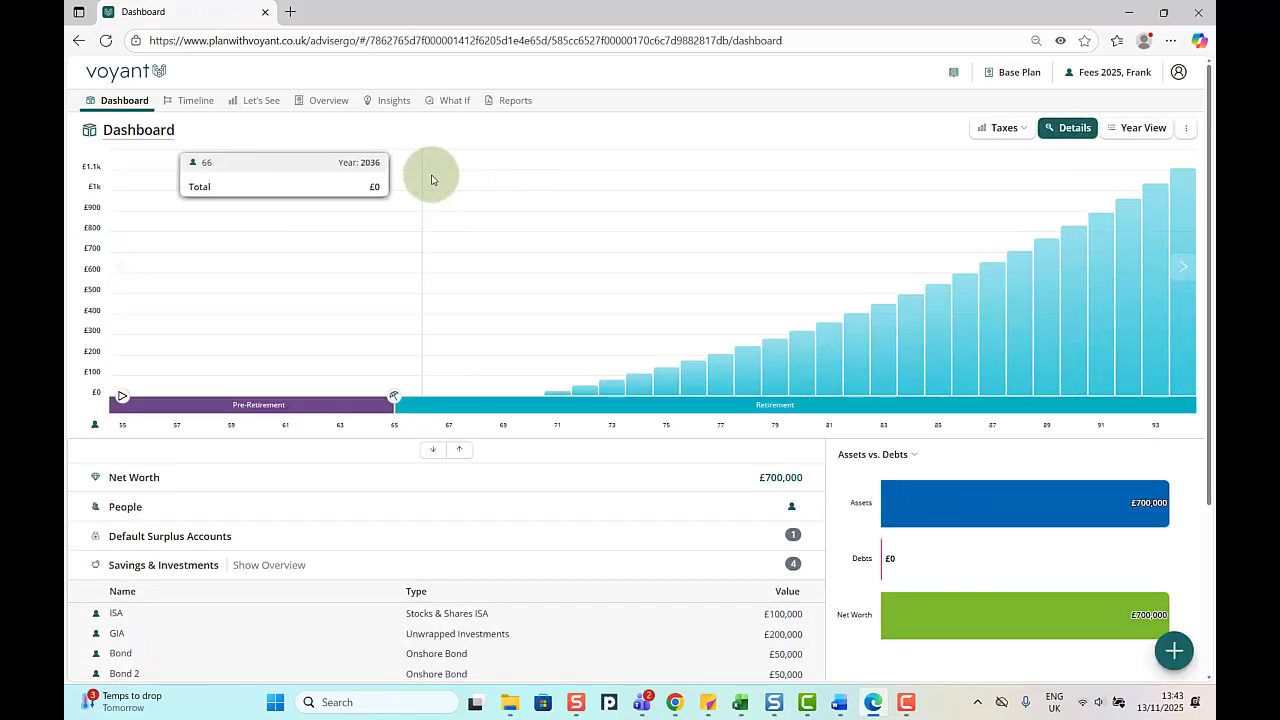
- Open the 2025 Year View and examine the pension's growth, withdrawal and fee breakdown
left_click(1137, 128)
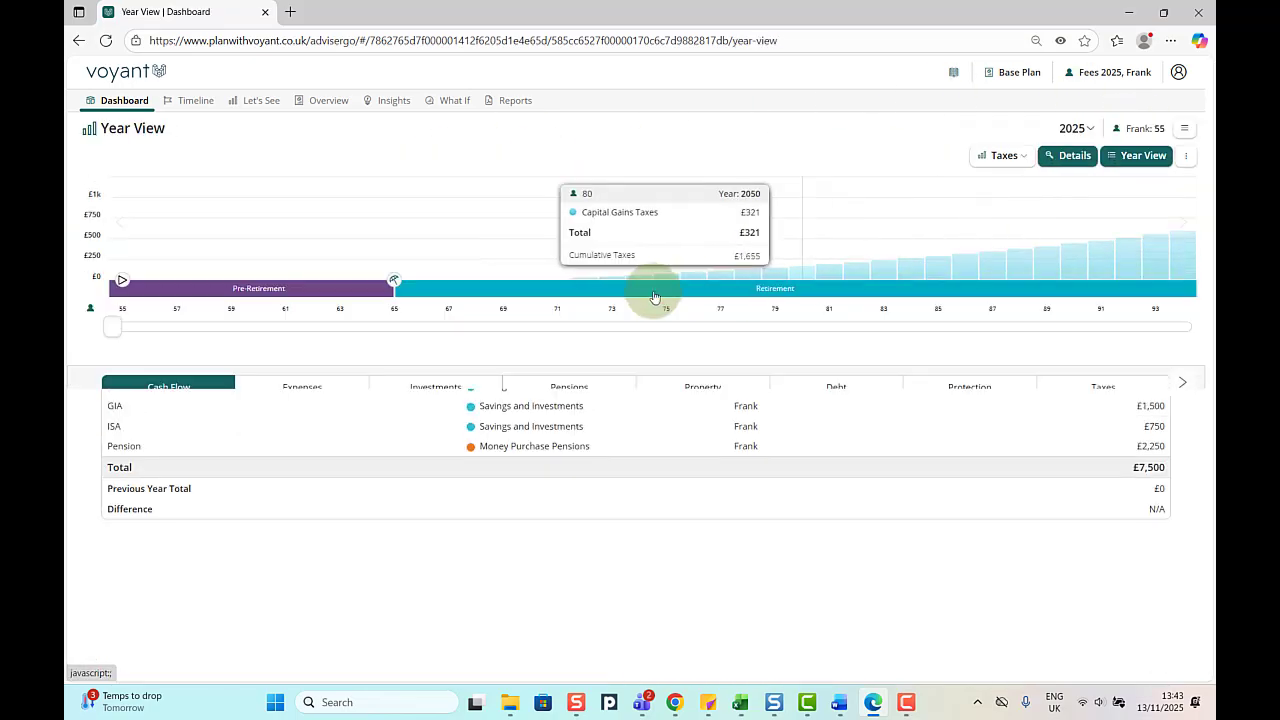
left_click(587, 369)
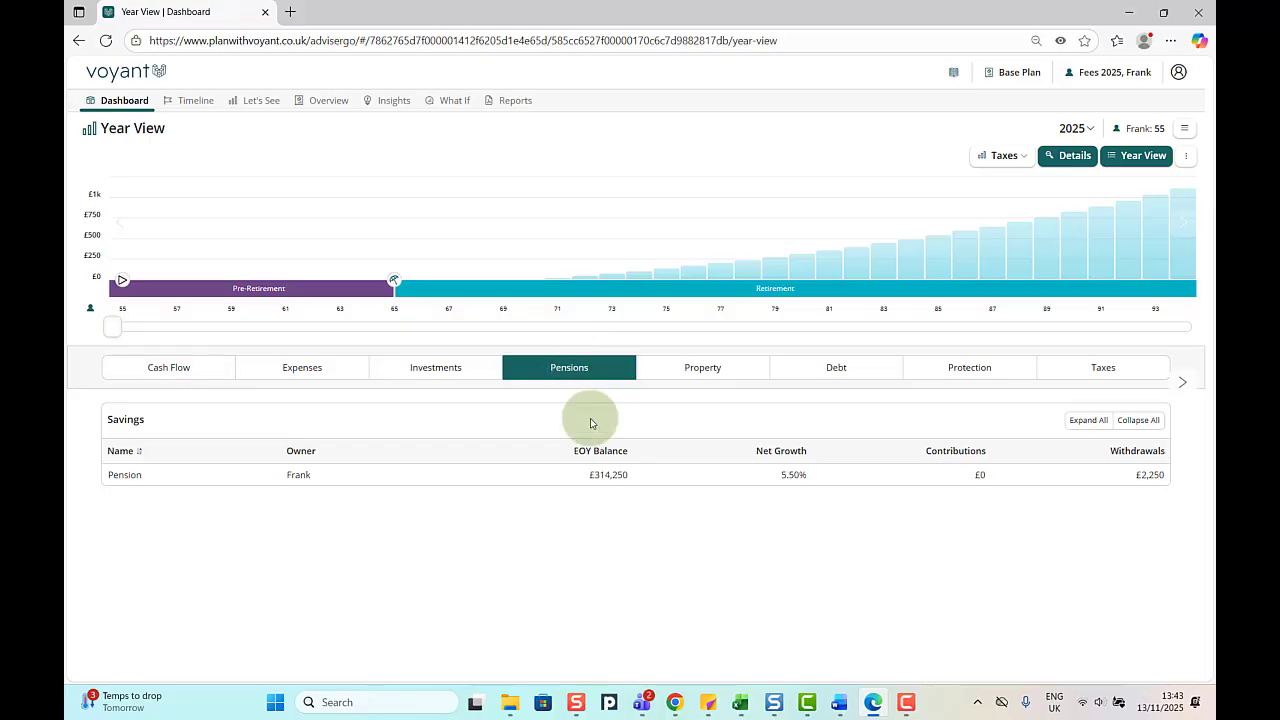
left_click(655, 485)
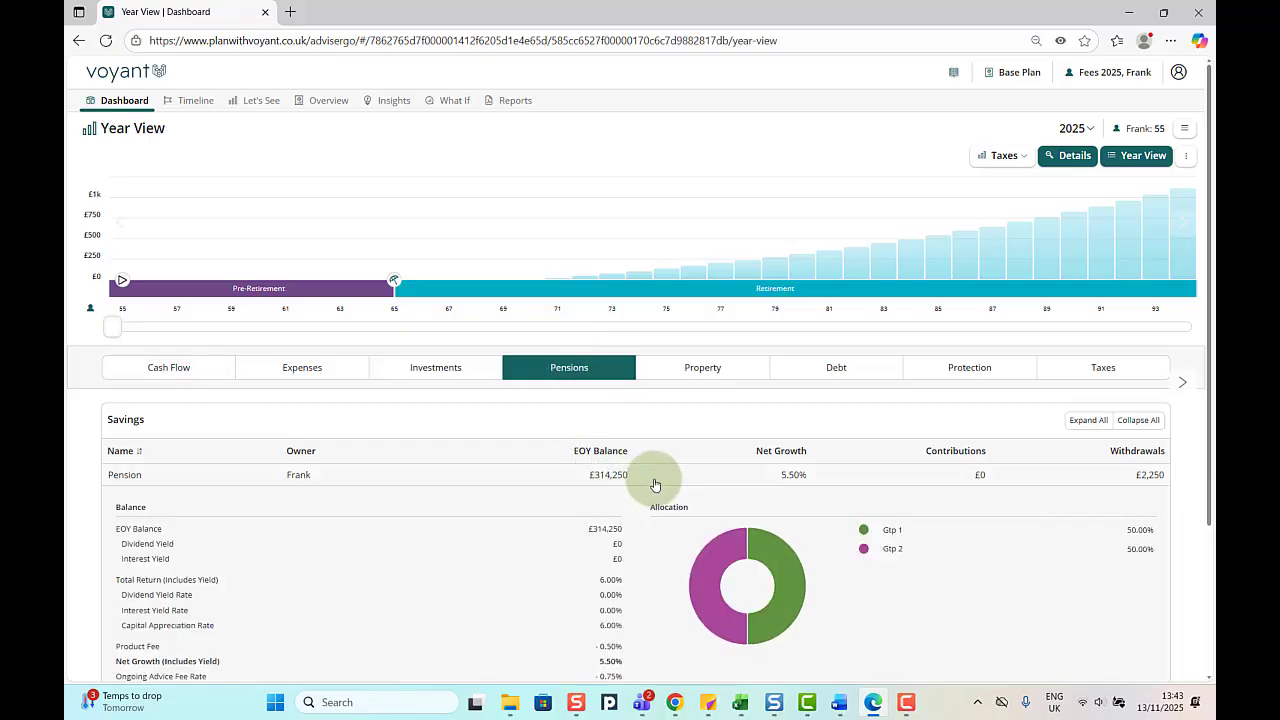
scroll(655, 485, "down", 1)
scroll(655, 485, "down", 1)
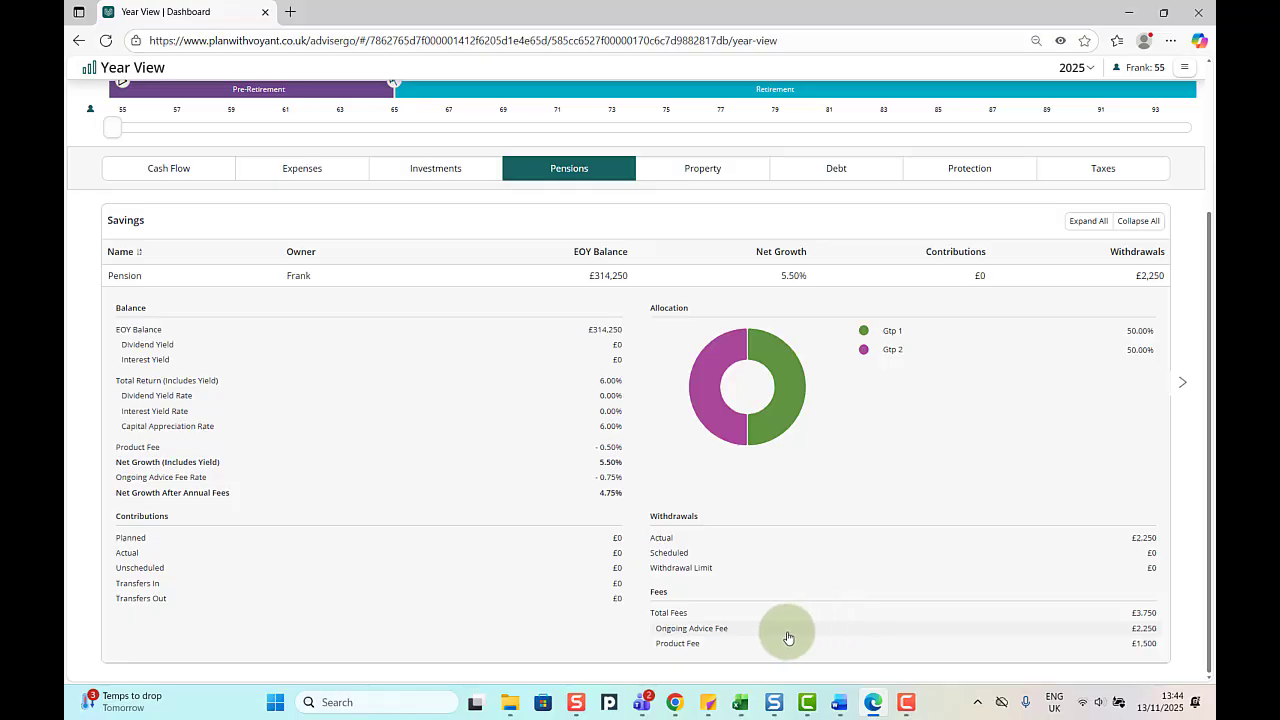
scroll(787, 637, "up", 3)
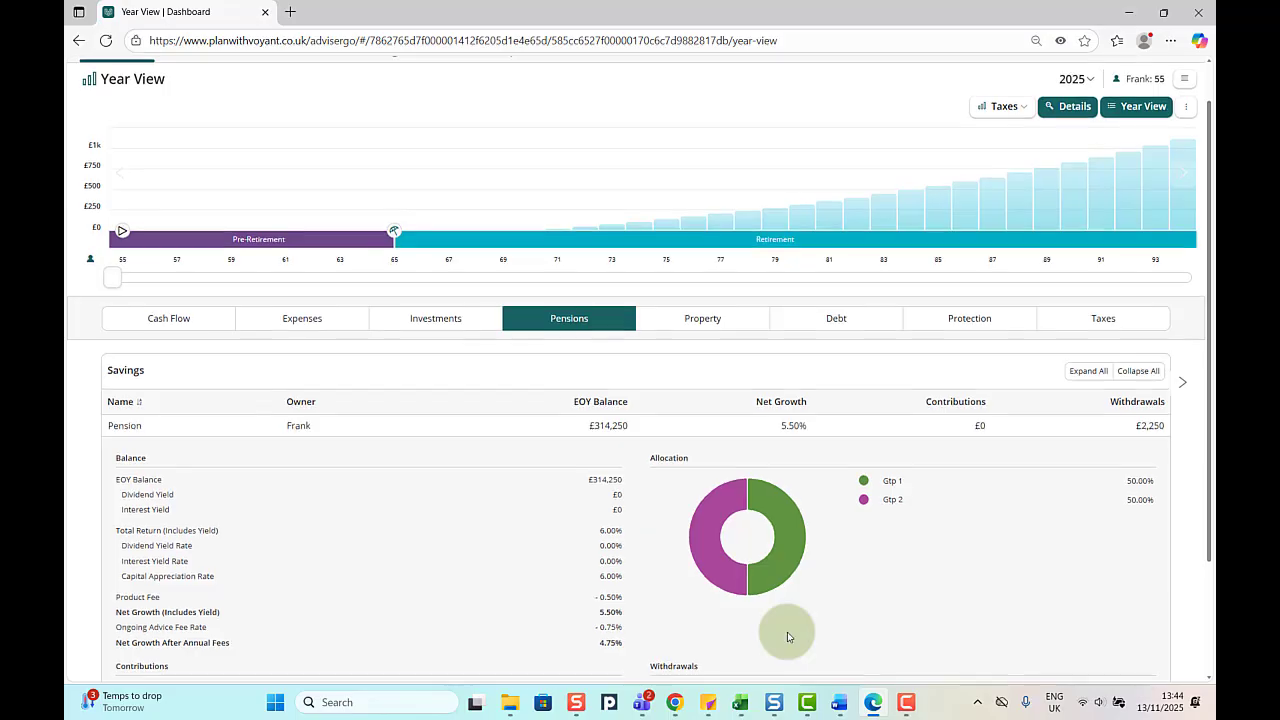
scroll(787, 632, "up", 1)
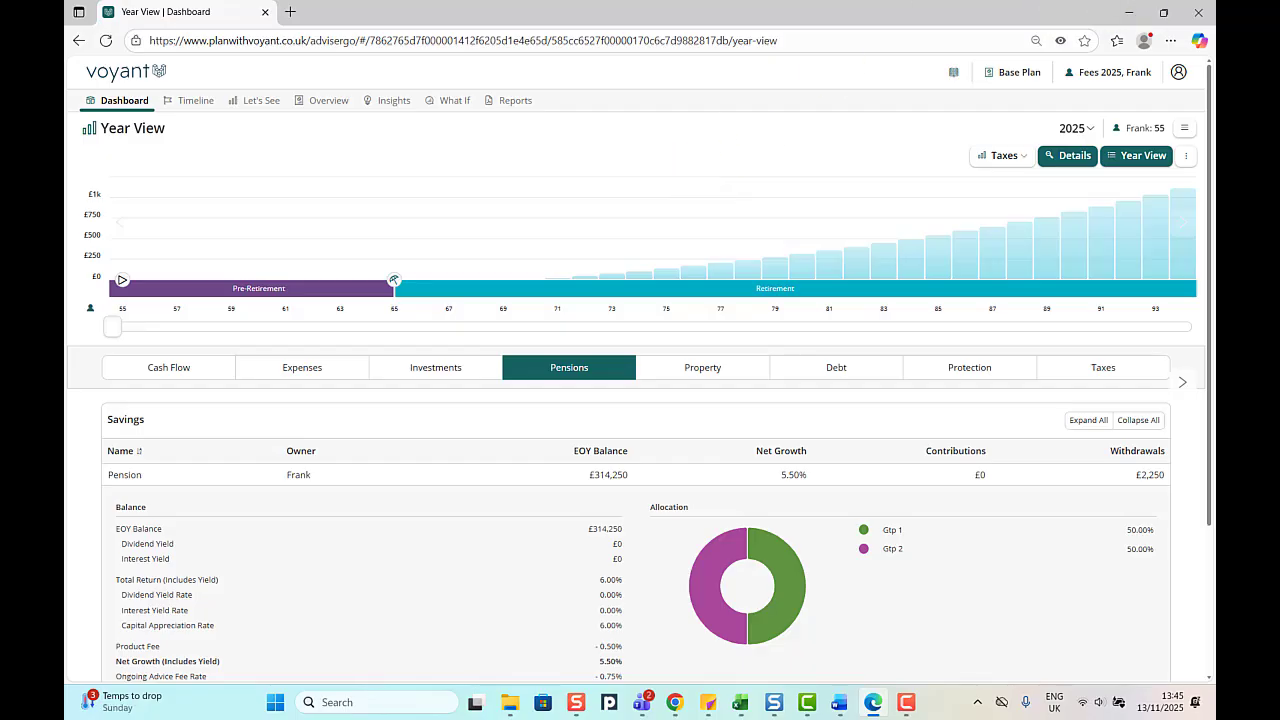
- Return to the dashboard and switch the chart from Taxes back to Cash Flow
left_click(1130, 155)
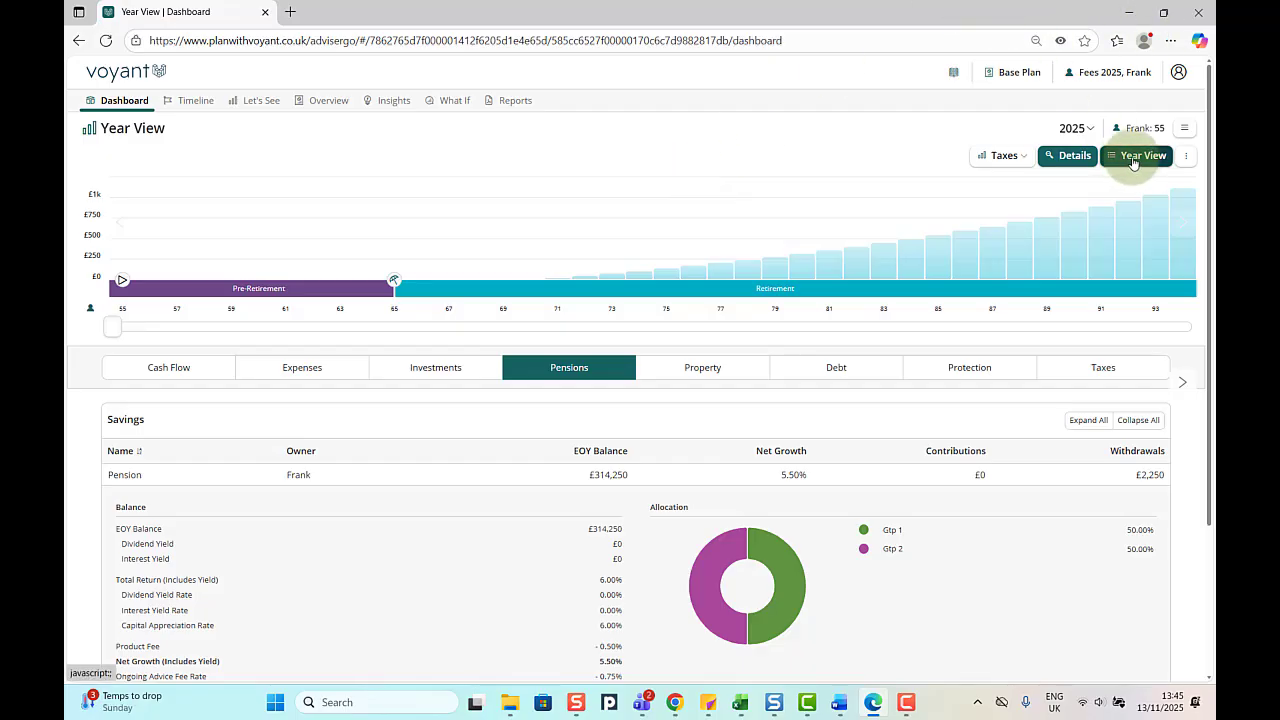
left_click(1018, 127)
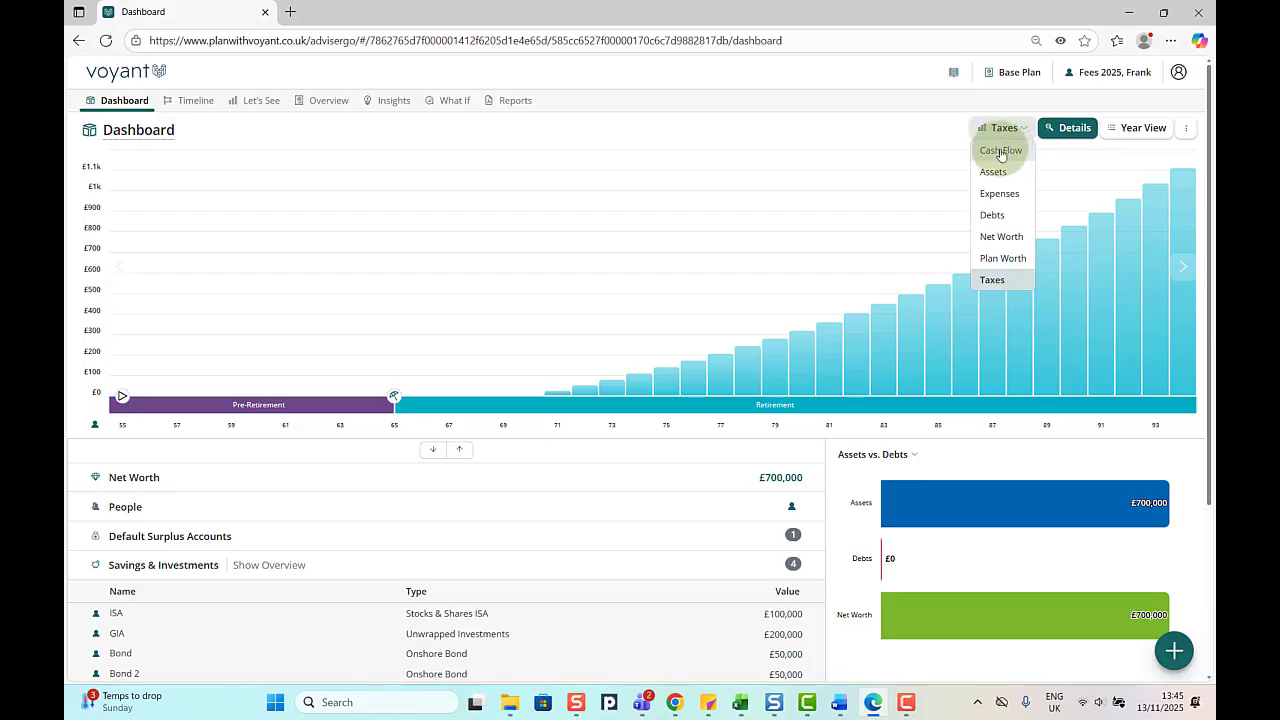
left_click(1000, 151)
- Review the first onshore bond's basic details, growth and fees, including the ongoing advice fee type options, and leave without saving changes
scroll(164, 495, "down", 2)
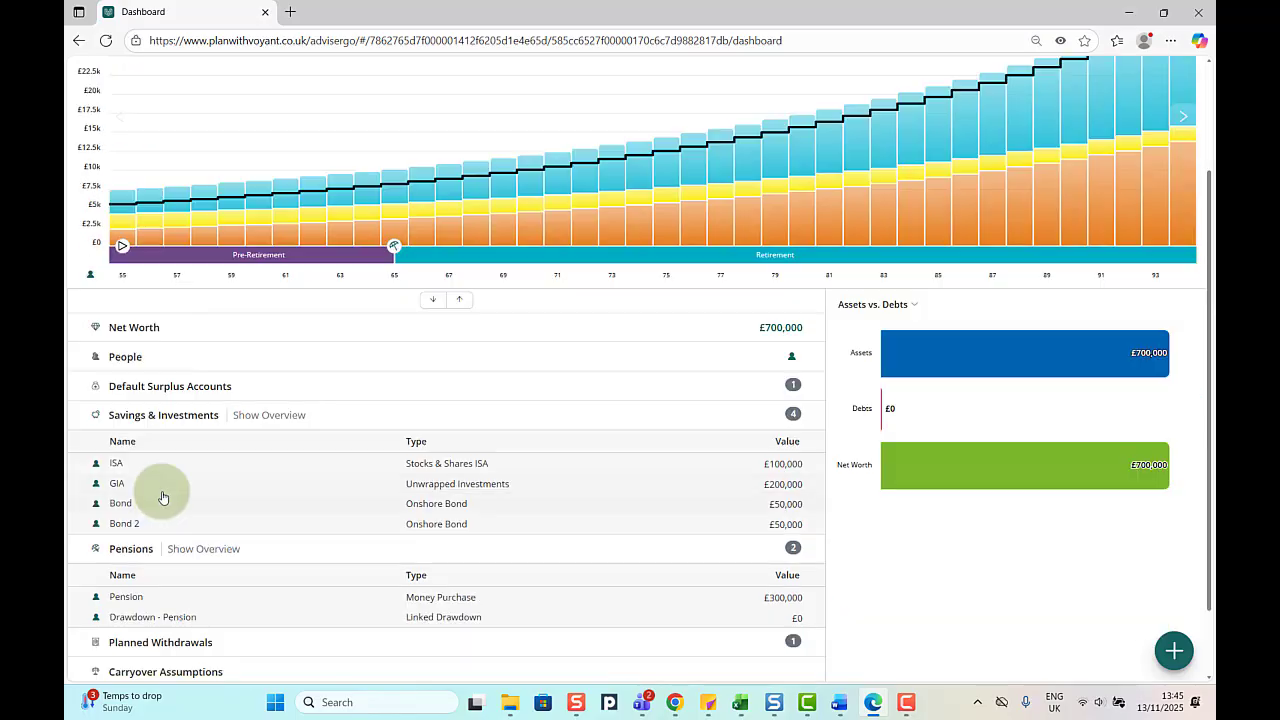
left_click(164, 501)
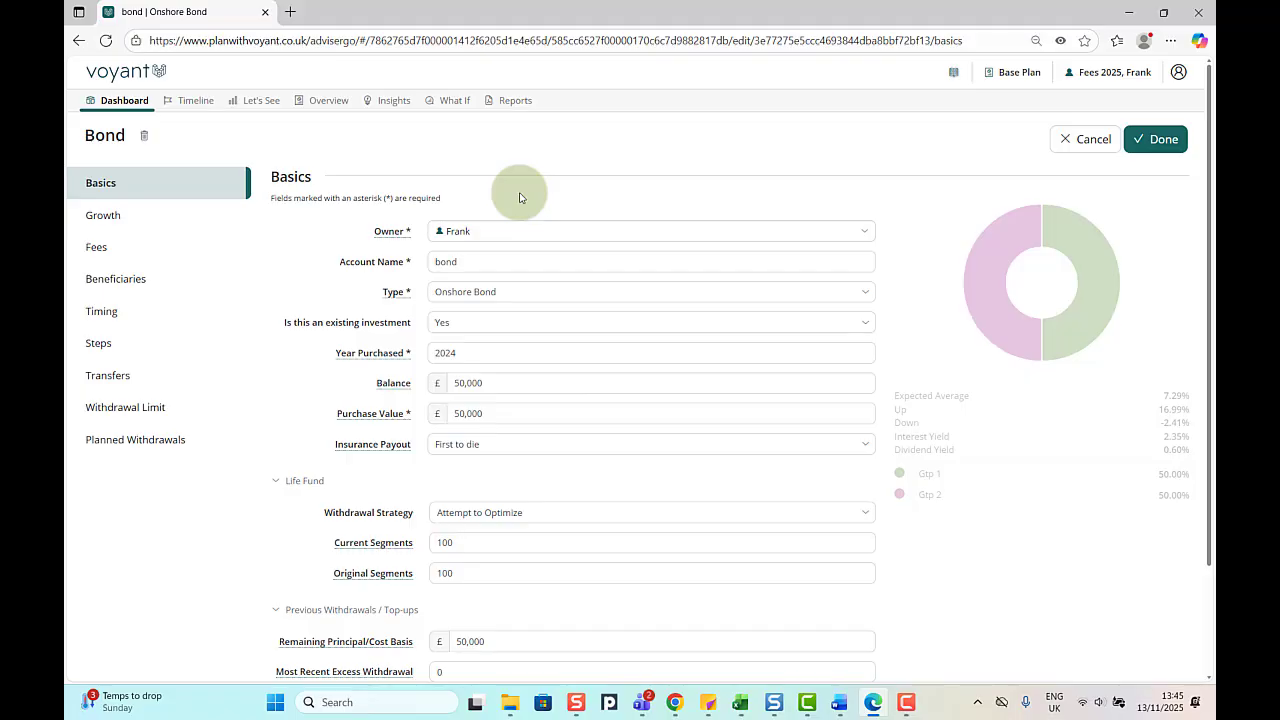
left_click(133, 216)
left_click(121, 247)
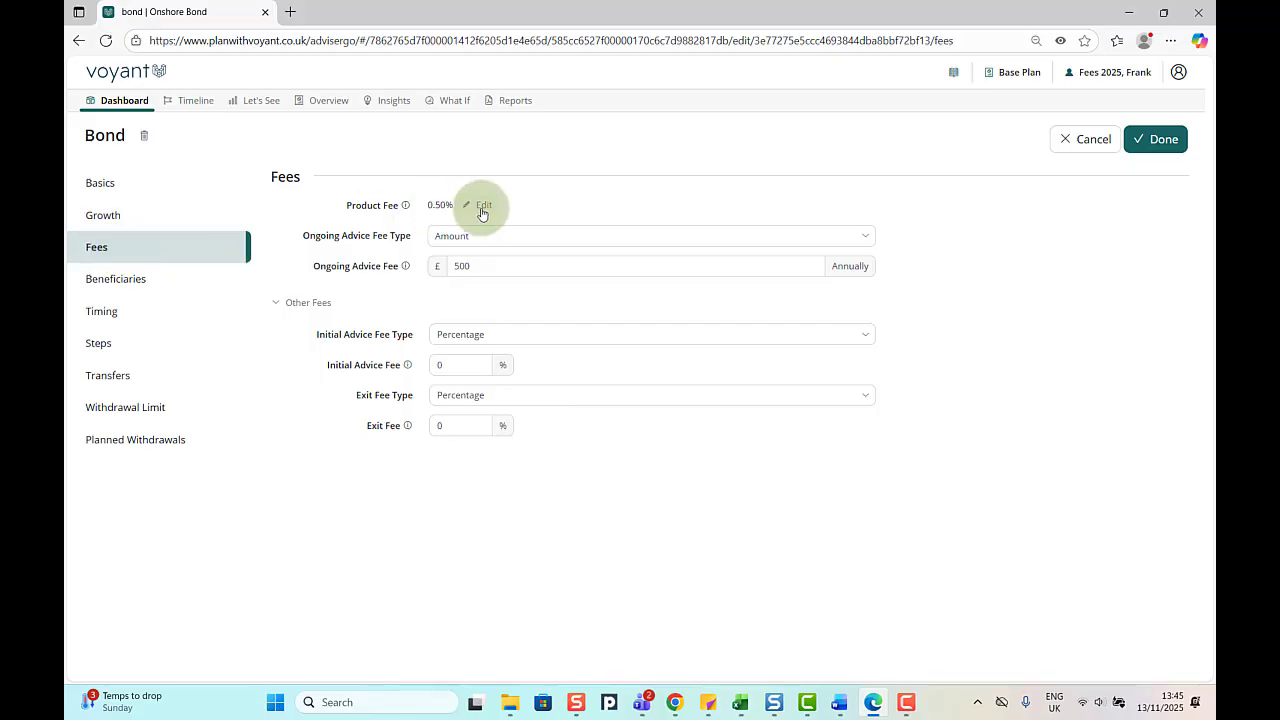
left_click(864, 239)
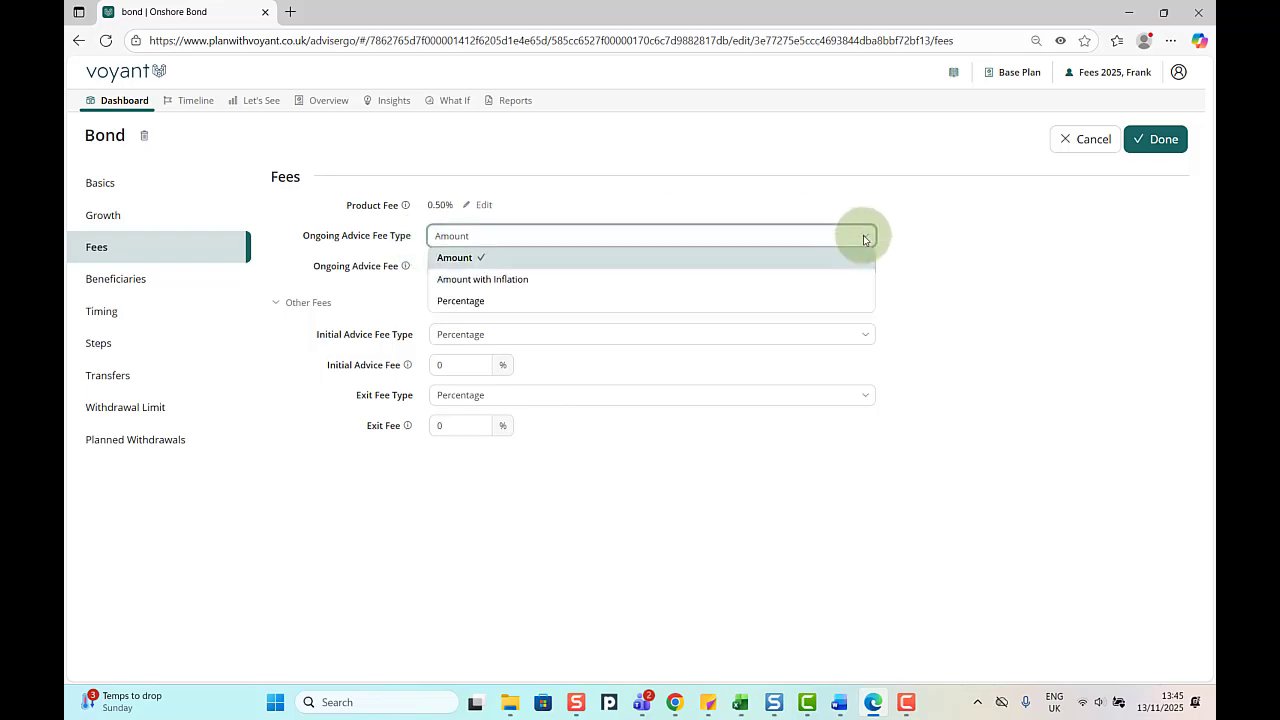
left_click(529, 264)
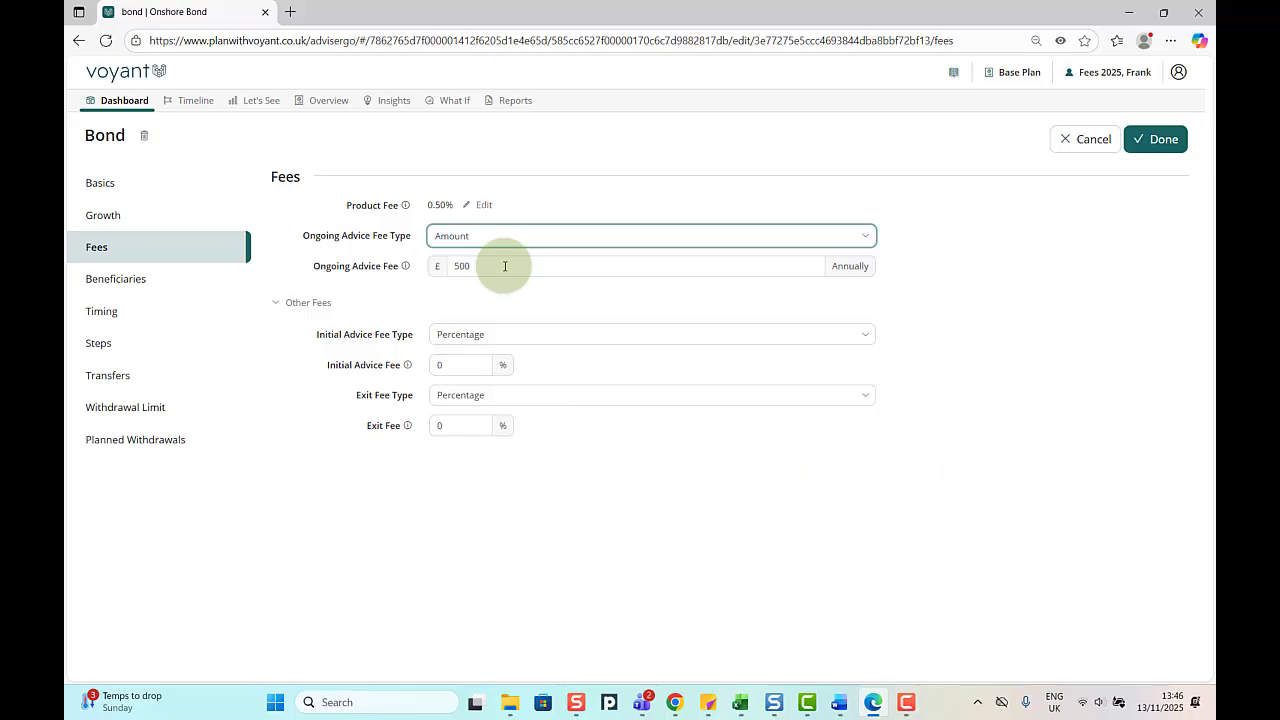
left_click(1061, 141)
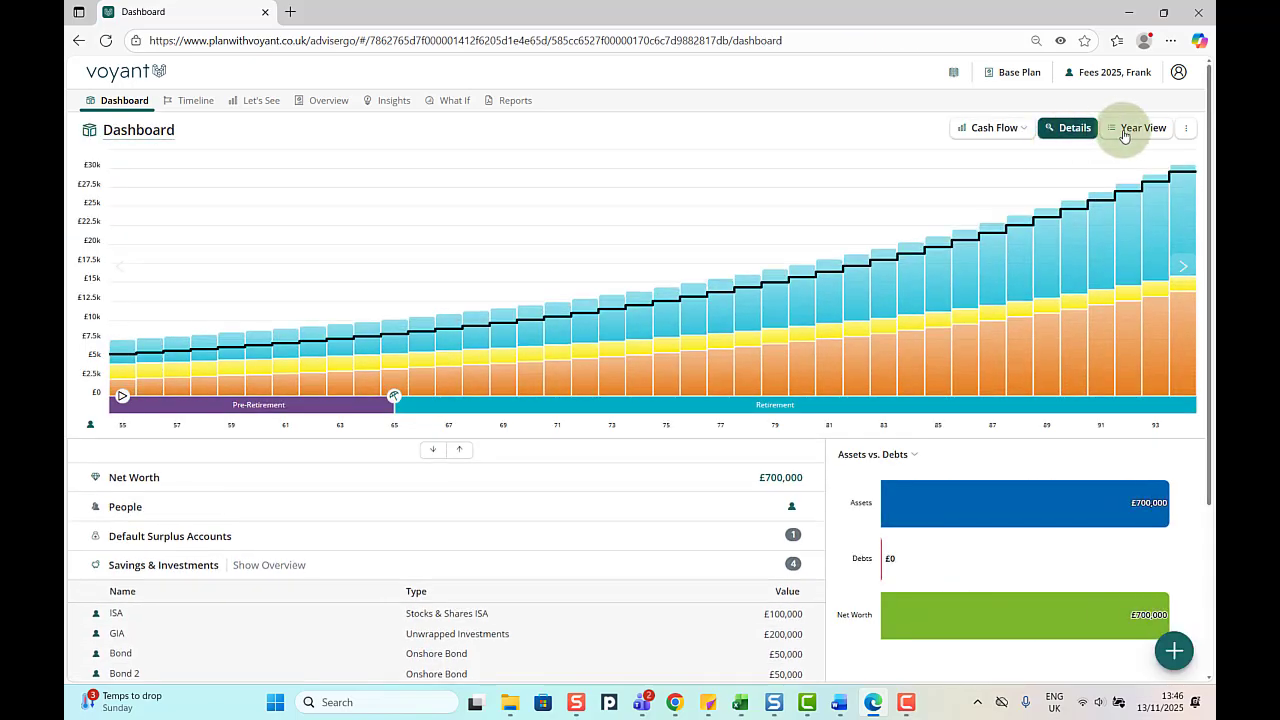
- Examine the first bond's fees, withdrawals and remaining principal in the 2025 Year View investments, and follow them through 2026 and 2027
left_click(1124, 133)
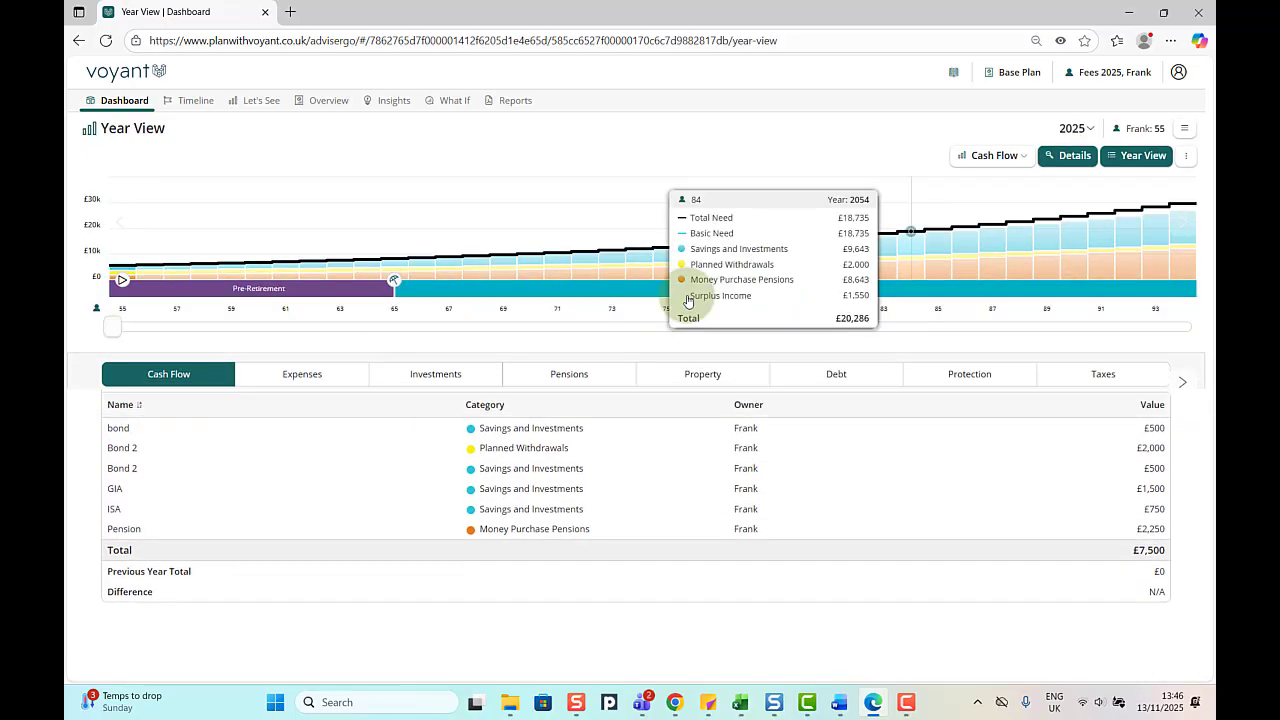
left_click(426, 372)
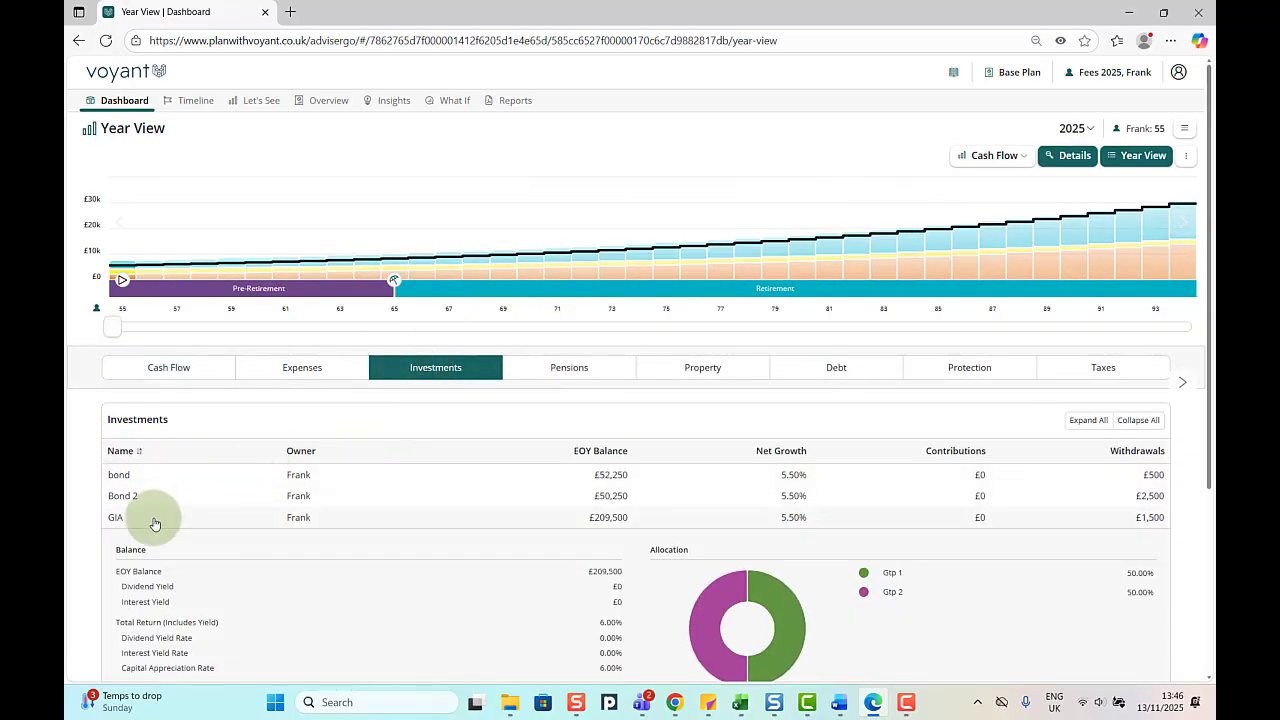
left_click(146, 476)
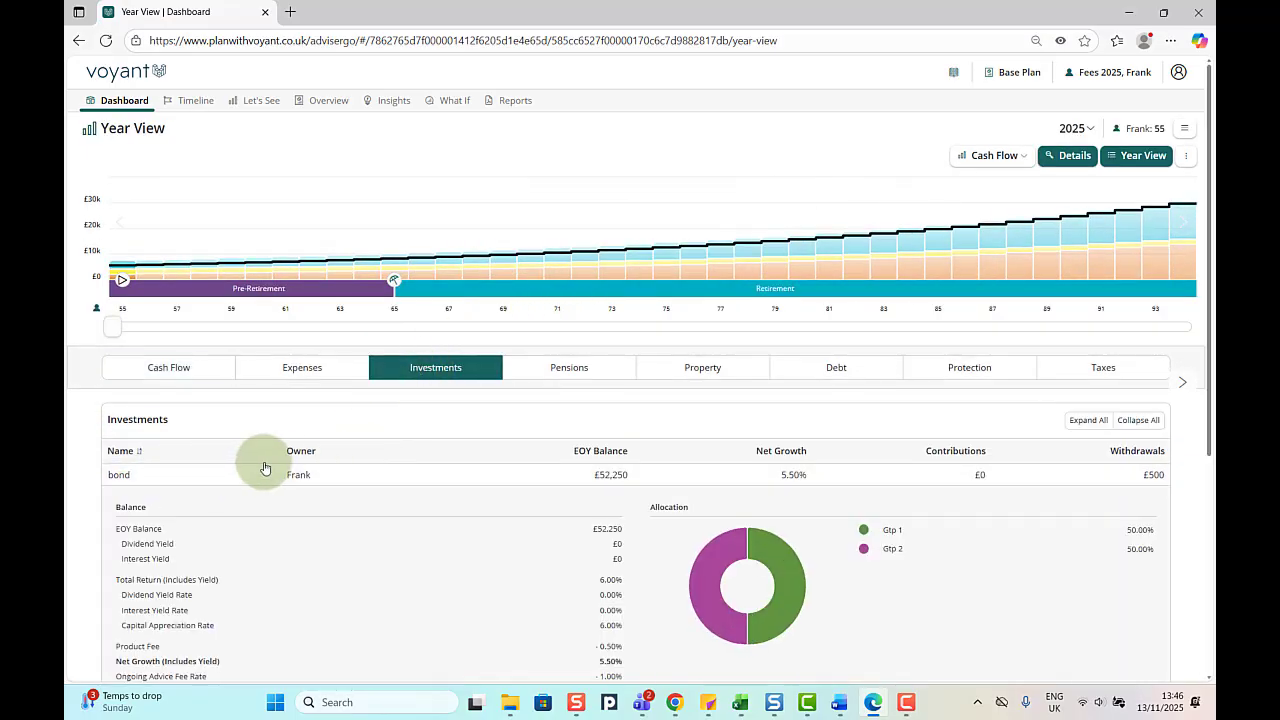
scroll(536, 486, "down", 1)
scroll(536, 488, "down", 4)
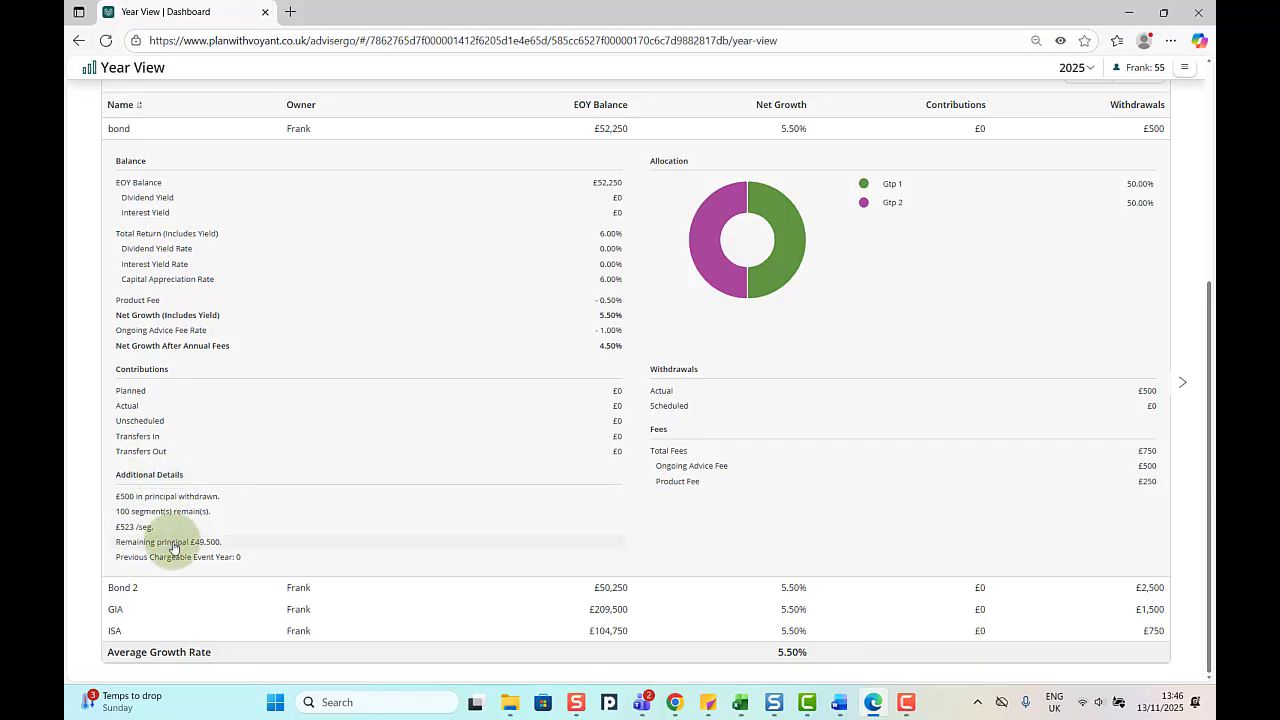
left_click(1180, 386)
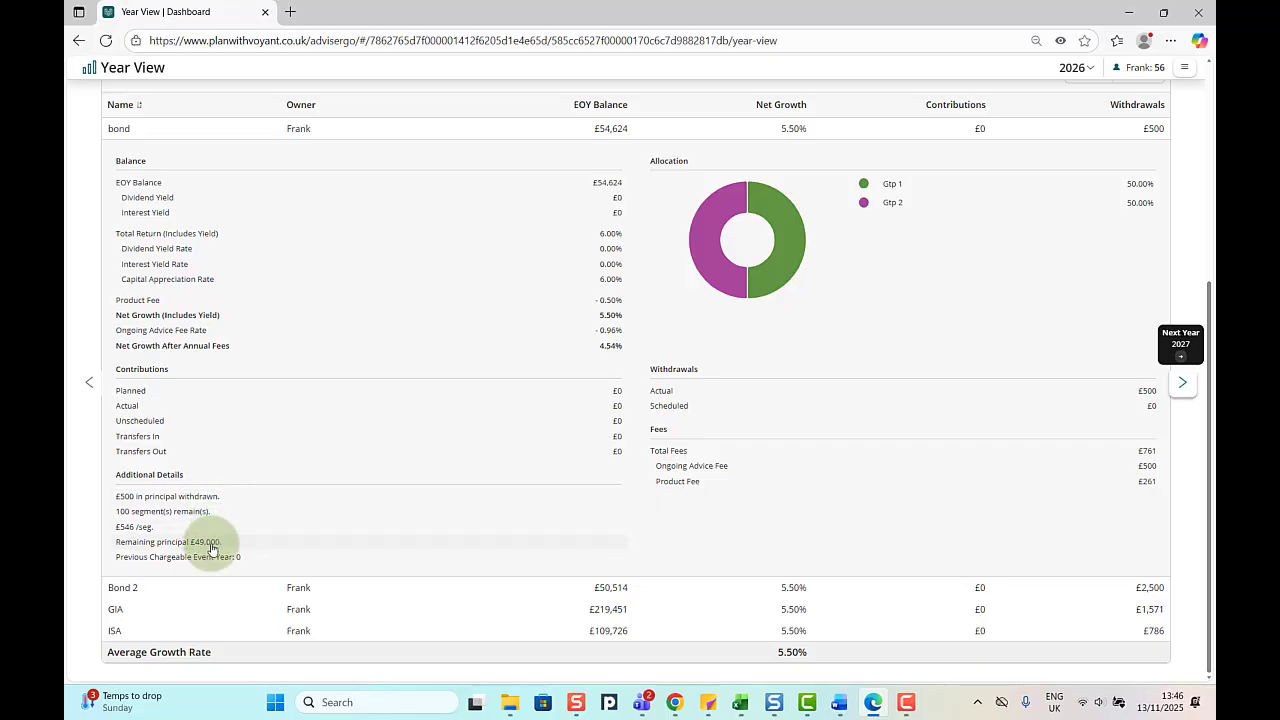
left_click(1182, 382)
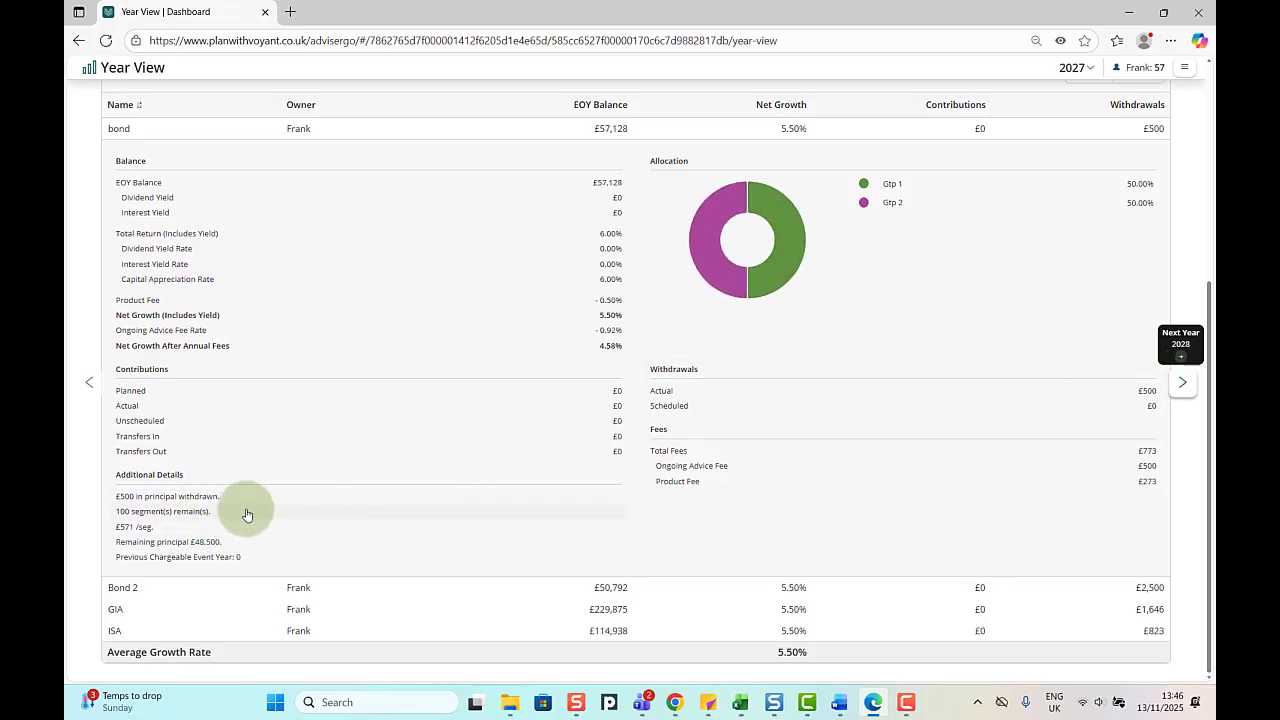